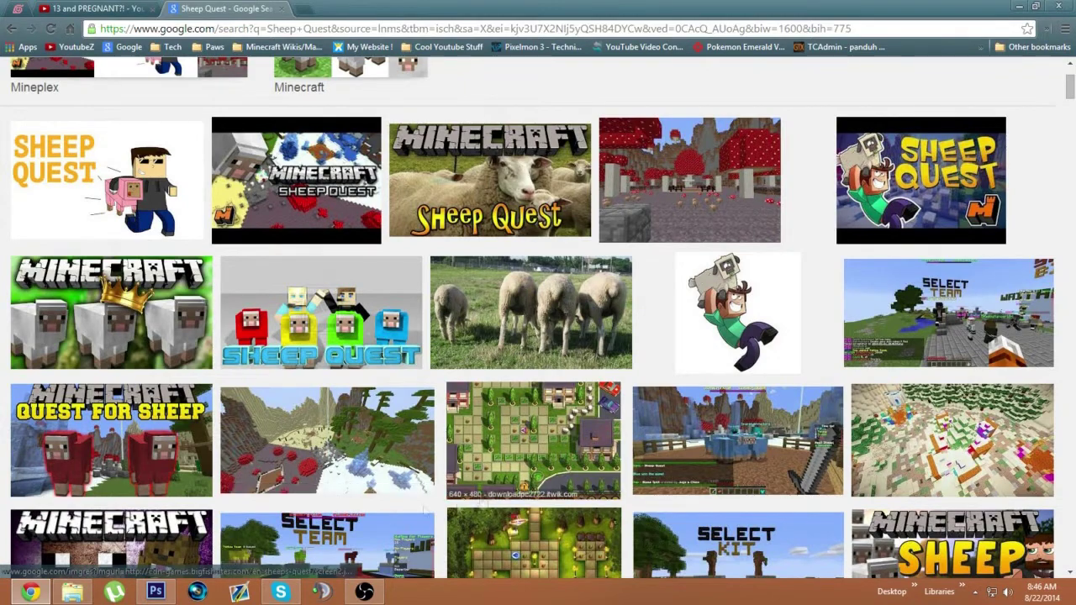
Save the Sheep Quest biome map picture as MC+SQ+Map-Biome+Split_1393722067.png and place it into the blank Photoshop document.
{"action": "right_click", "coordinate": [336, 421]}
{"action": "left_click", "coordinate": [397, 443]}
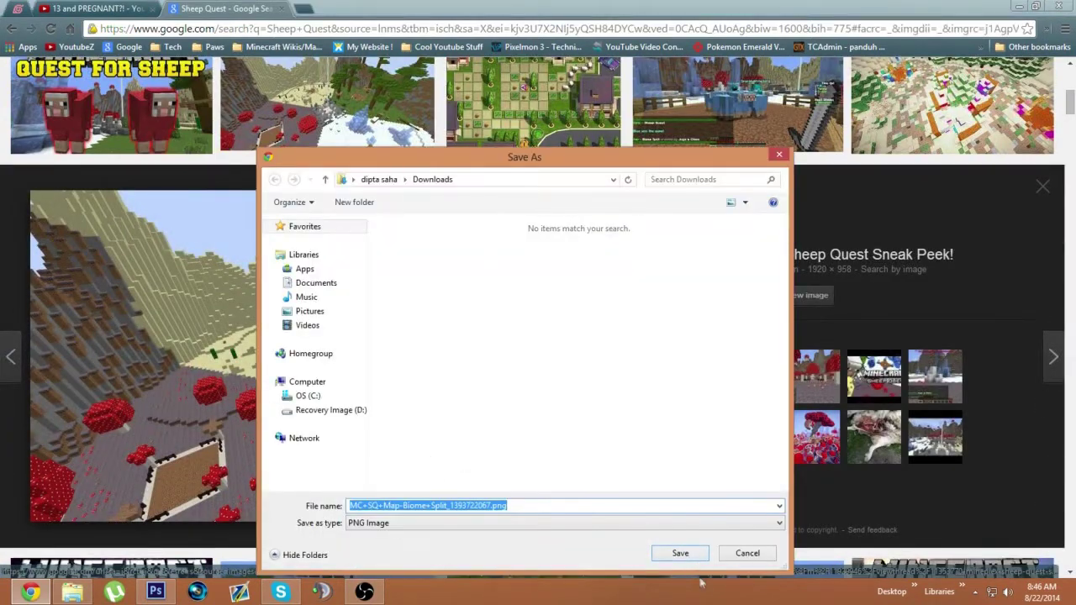
{"action": "left_click", "coordinate": [694, 557]}
{"action": "left_click_drag", "start_coordinate": [67, 565], "coordinate": [373, 322]}
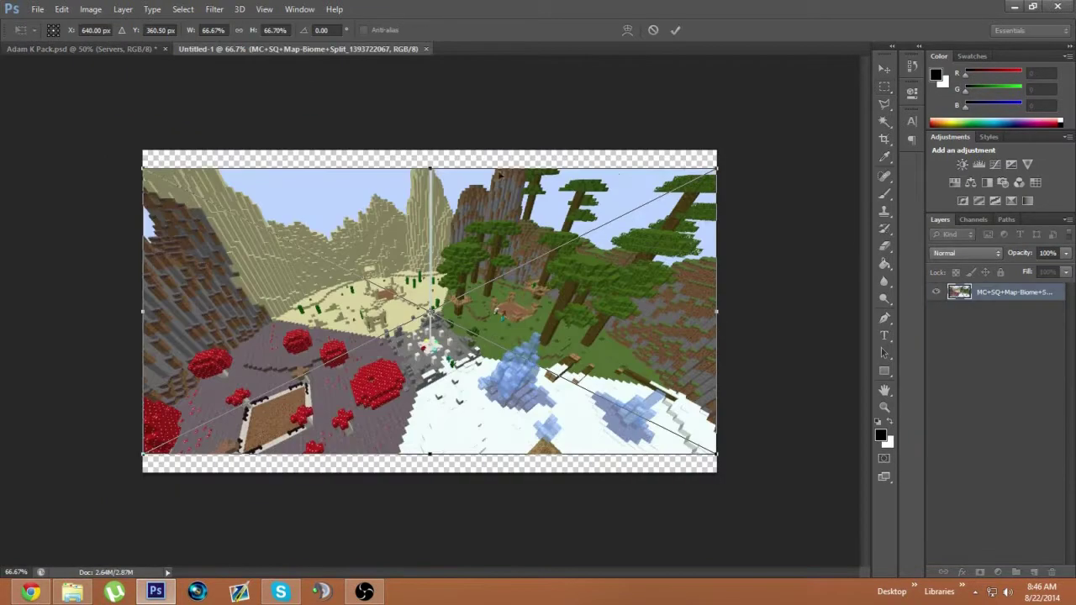
Stretch the placed map image vertically to cover the full canvas height and commit the placement.
{"action": "left_click_drag", "start_coordinate": [430, 166], "coordinate": [430, 151]}
{"action": "left_click_drag", "start_coordinate": [431, 455], "coordinate": [432, 472]}
{"action": "key", "text": "Return"}
In Adam K Pack.psd, collapse the Minecraft Backgrounds group and open the Colour Corrections group.
{"action": "left_click", "coordinate": [140, 50]}
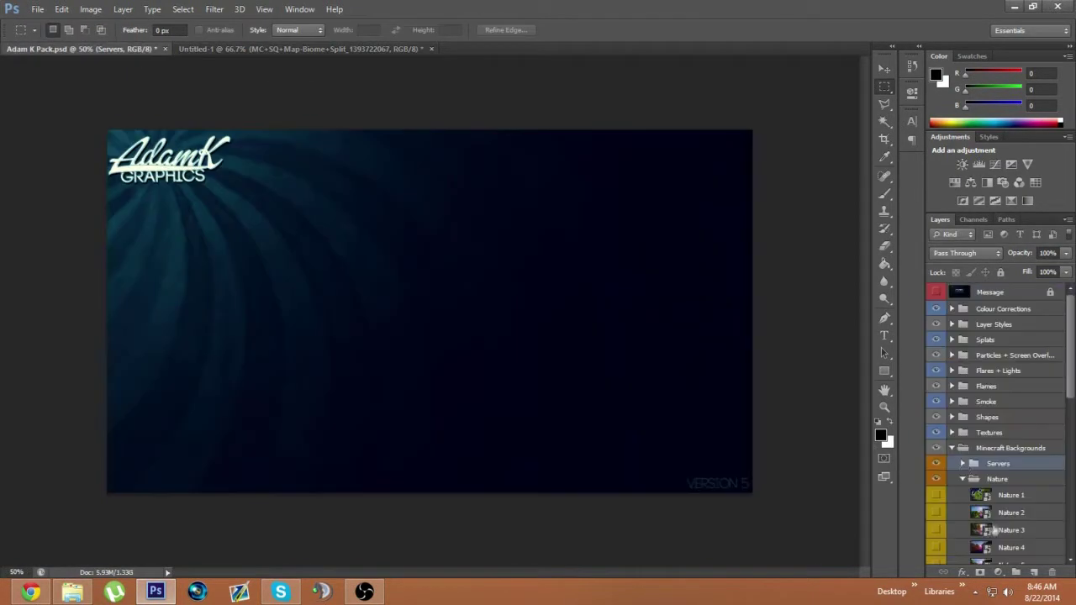
{"action": "left_click", "coordinate": [962, 464]}
{"action": "left_click", "coordinate": [952, 448]}
{"action": "left_click", "coordinate": [952, 309]}
{"action": "scroll", "coordinate": [950, 323], "scroll_direction": "down", "scroll_amount": 2}
{"action": "scroll", "coordinate": [940, 316], "scroll_direction": "up", "scroll_amount": 1}
Copy the AdamKcolour correction group from the pack into the Untitled-1 document above the map image, and check its adjustment layers.
{"action": "left_click", "coordinate": [936, 306]}
{"action": "left_click", "coordinate": [1005, 305]}
{"action": "left_click_drag", "start_coordinate": [323, 322], "coordinate": [308, 315]}
{"action": "right_click", "coordinate": [378, 366]}
{"action": "left_click", "coordinate": [403, 86]}
{"action": "left_click", "coordinate": [885, 69]}
{"action": "left_click_drag", "start_coordinate": [315, 271], "coordinate": [370, 243]}
{"action": "left_click", "coordinate": [952, 292]}
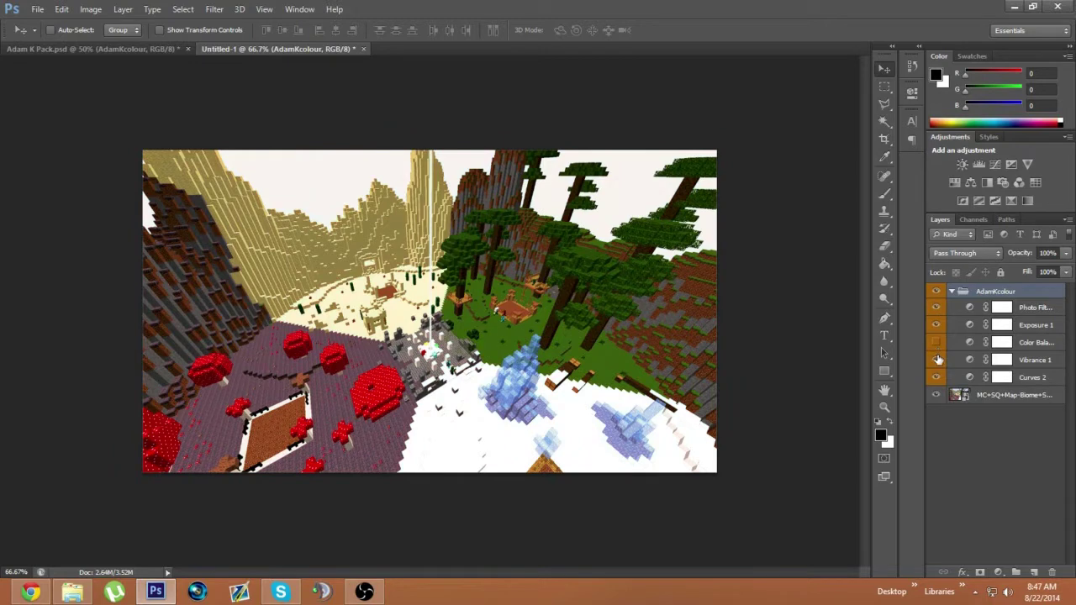
{"action": "left_click", "coordinate": [952, 291]}
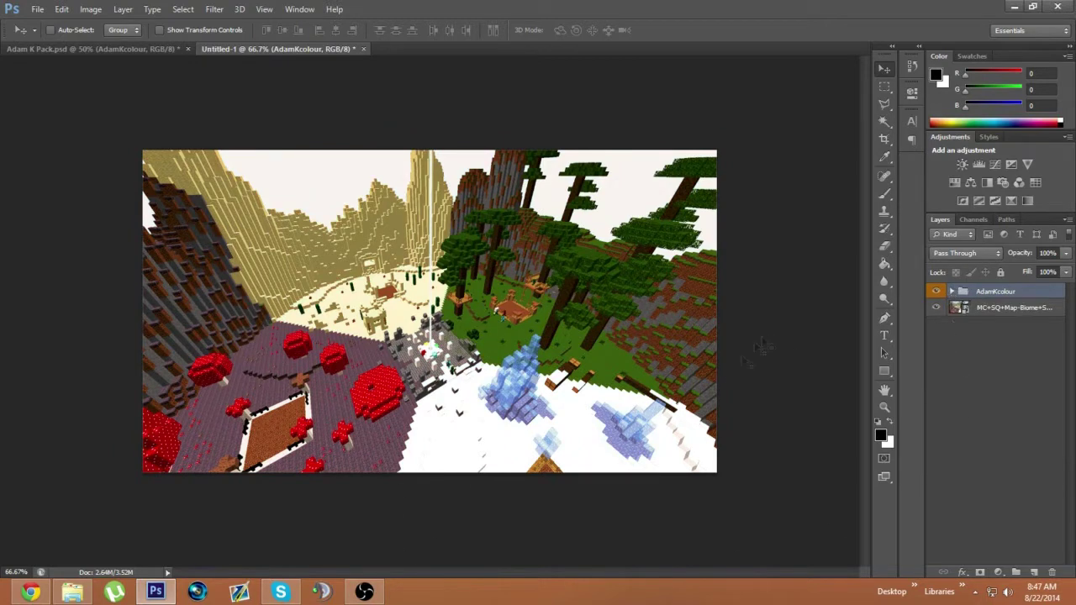
Add a new layer below the AdamKcolour group and fill an inset rectangle about 17.4 by 9.5 in with black.
{"action": "key", "text": "ctrl+shift+alt+n"}
{"action": "left_click_drag", "start_coordinate": [1016, 322], "coordinate": [1016, 324]}
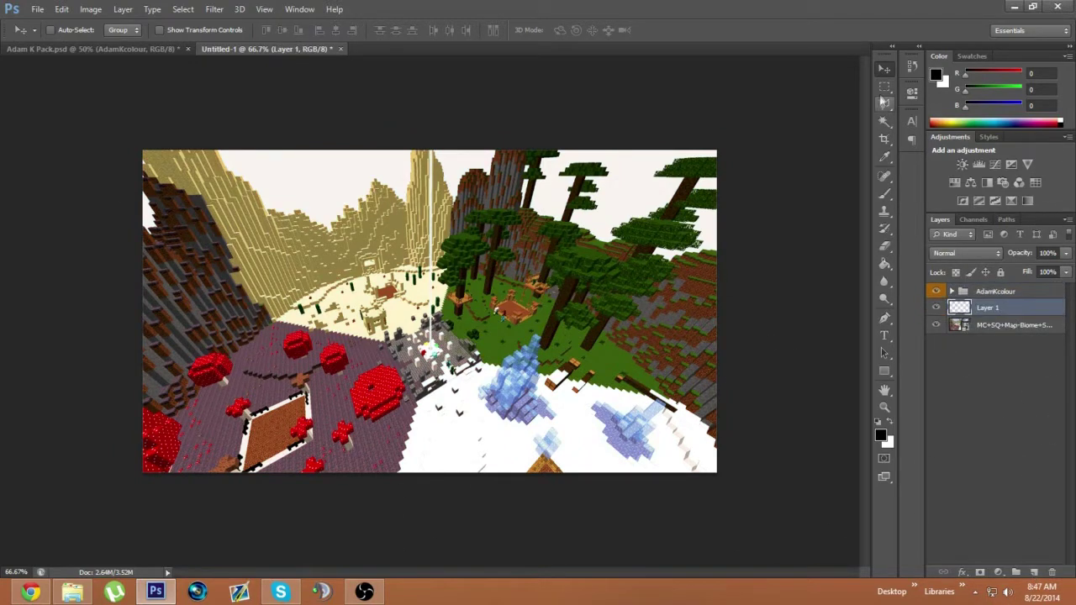
{"action": "key", "text": "m"}
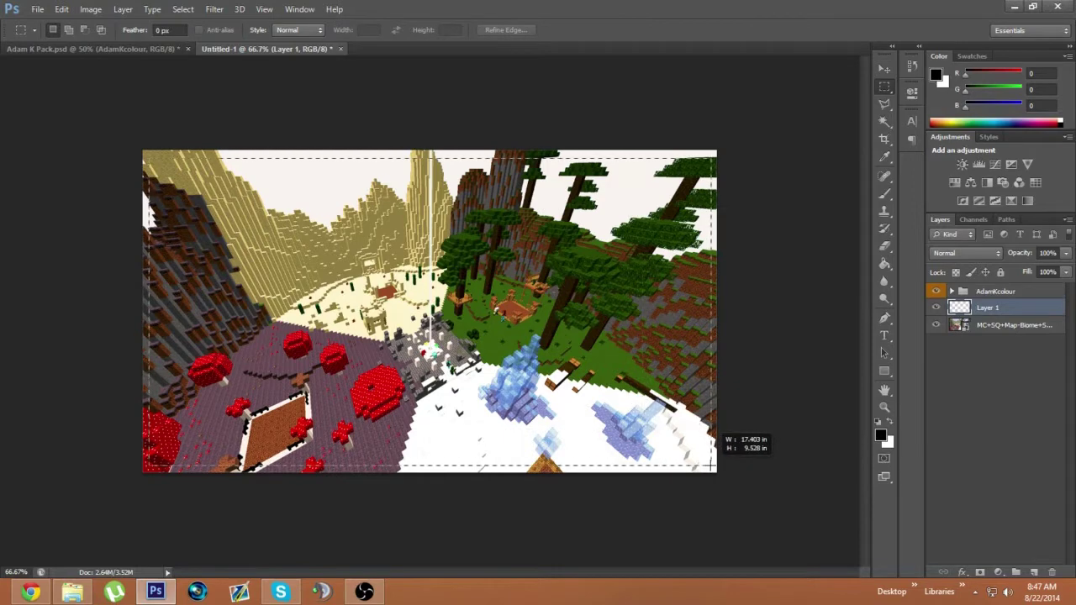
{"action": "right_click", "coordinate": [565, 272]}
{"action": "left_click", "coordinate": [636, 452]}
{"action": "left_click", "coordinate": [530, 178]}
{"action": "left_click", "coordinate": [529, 147]}
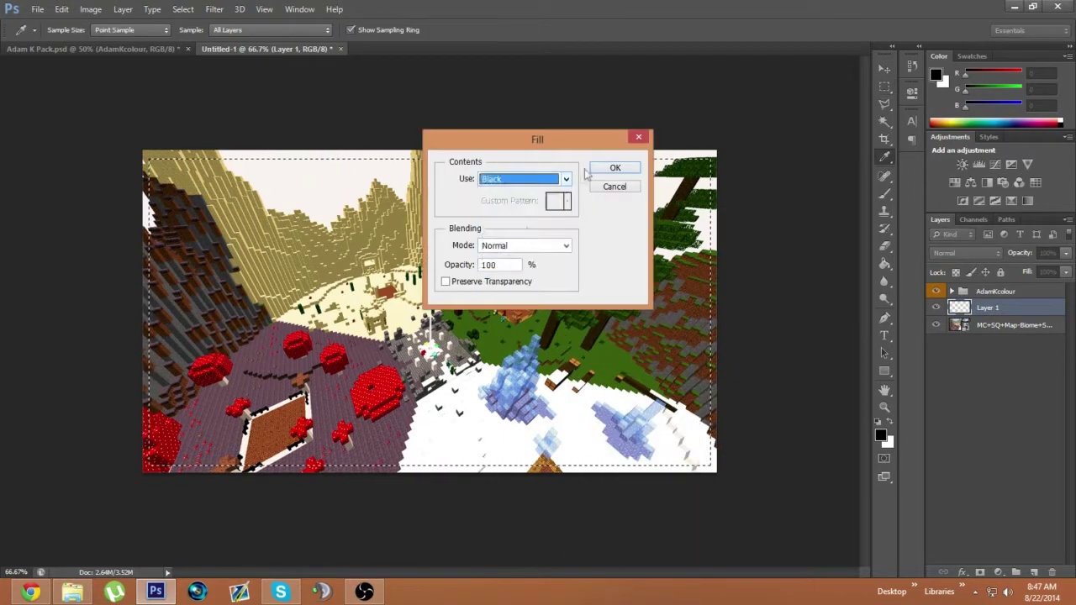
{"action": "left_click", "coordinate": [617, 166]}
Lower the black rectangle layer's opacity to 12% in its blending options and clear the selection.
{"action": "left_click", "coordinate": [961, 572]}
{"action": "left_click", "coordinate": [984, 410]}
{"action": "left_click_drag", "start_coordinate": [833, 267], "coordinate": [779, 272]}
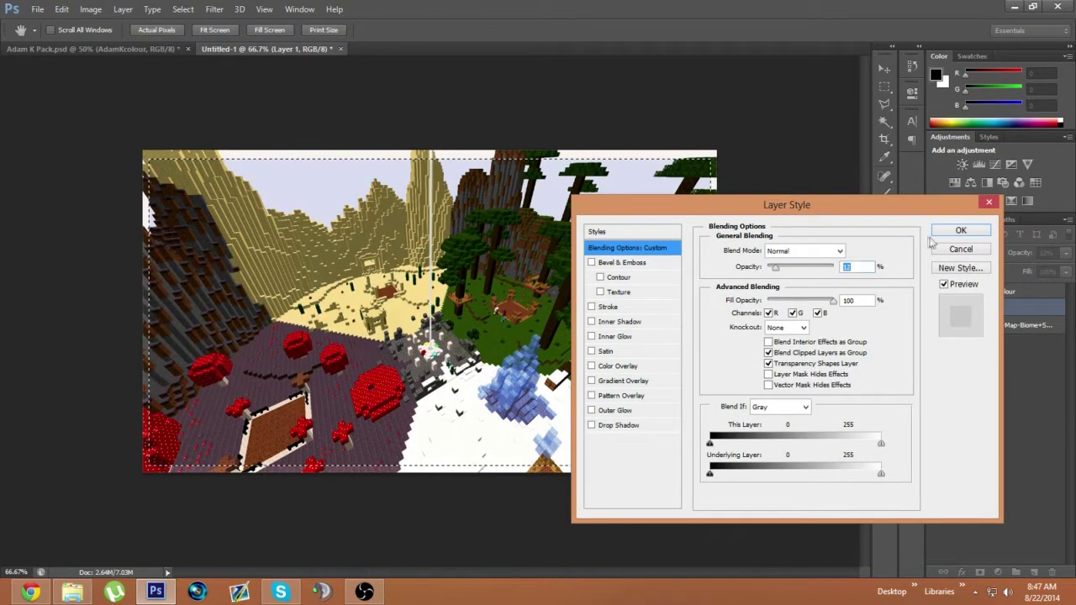
{"action": "left_click", "coordinate": [961, 230]}
{"action": "right_click", "coordinate": [499, 288]}
{"action": "left_click", "coordinate": [547, 299]}
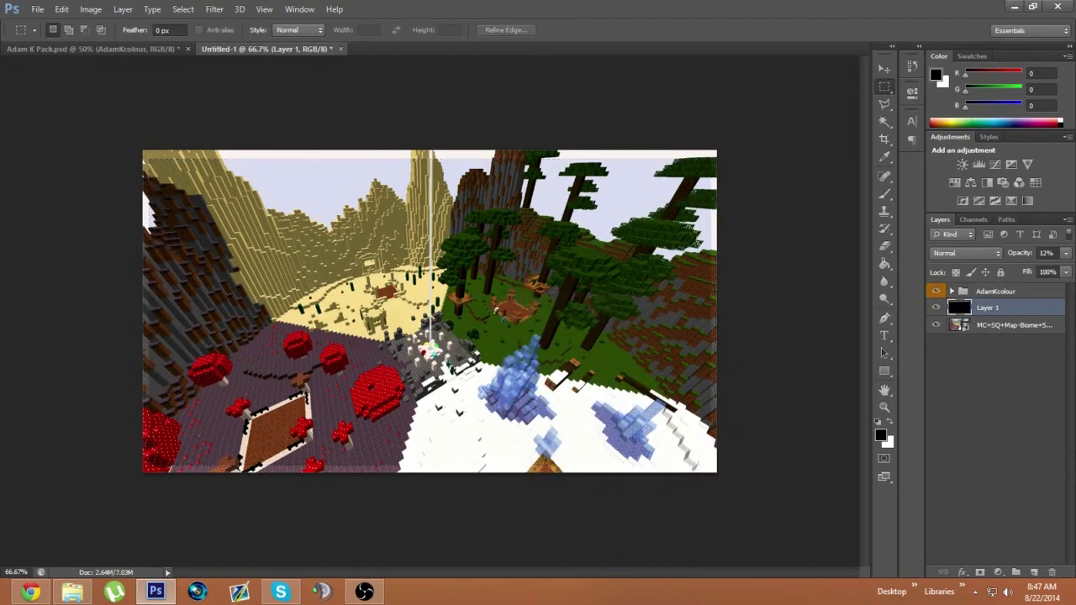
Examine the Glass textures in the Textures group of Adam K Pack.psd by briefly showing individual layers.
{"action": "left_click", "coordinate": [94, 49]}
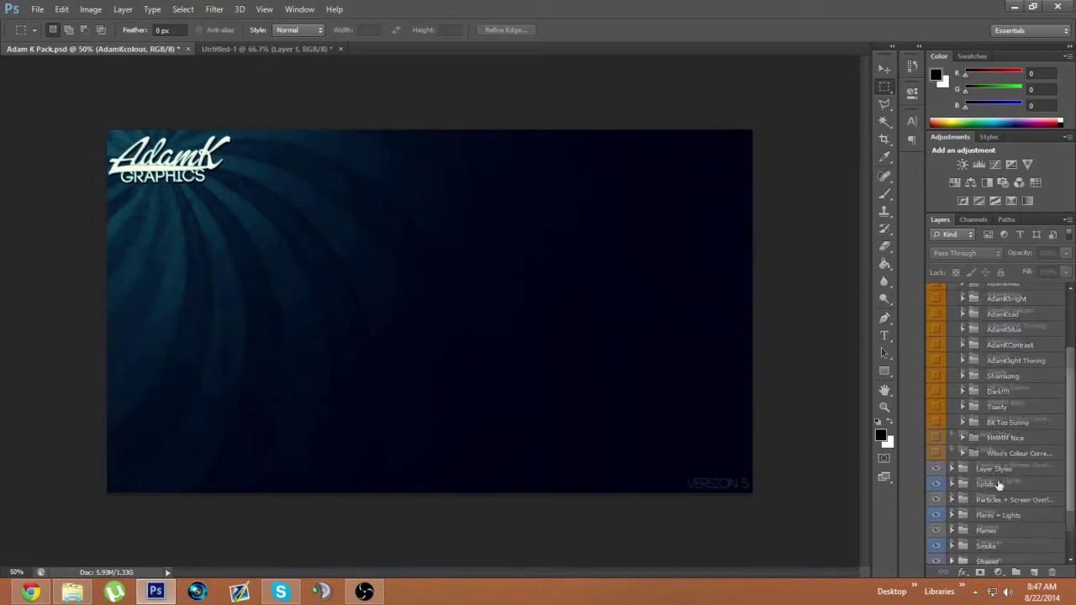
{"action": "left_click", "coordinate": [952, 309]}
{"action": "left_click", "coordinate": [953, 434]}
{"action": "scroll", "coordinate": [955, 442], "scroll_direction": "down", "scroll_amount": 1}
{"action": "left_click", "coordinate": [963, 493]}
{"action": "scroll", "coordinate": [959, 503], "scroll_direction": "down", "scroll_amount": 2}
{"action": "left_click", "coordinate": [938, 511]}
{"action": "left_click", "coordinate": [939, 510]}
{"action": "scroll", "coordinate": [940, 511], "scroll_direction": "down", "scroll_amount": 2}
{"action": "left_click", "coordinate": [938, 493]}
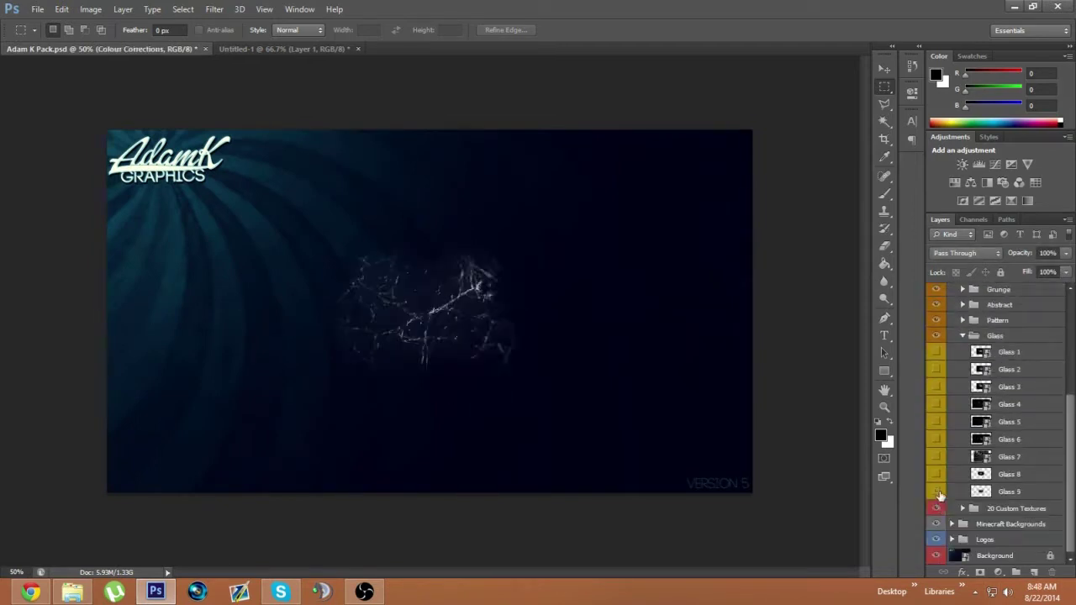
{"action": "left_click", "coordinate": [939, 493]}
{"action": "left_click", "coordinate": [962, 336]}
Examine several Abstract textures in the pack by toggling their visibility, and collapse that group.
{"action": "left_click", "coordinate": [964, 463]}
{"action": "scroll", "coordinate": [967, 471], "scroll_direction": "down", "scroll_amount": 5}
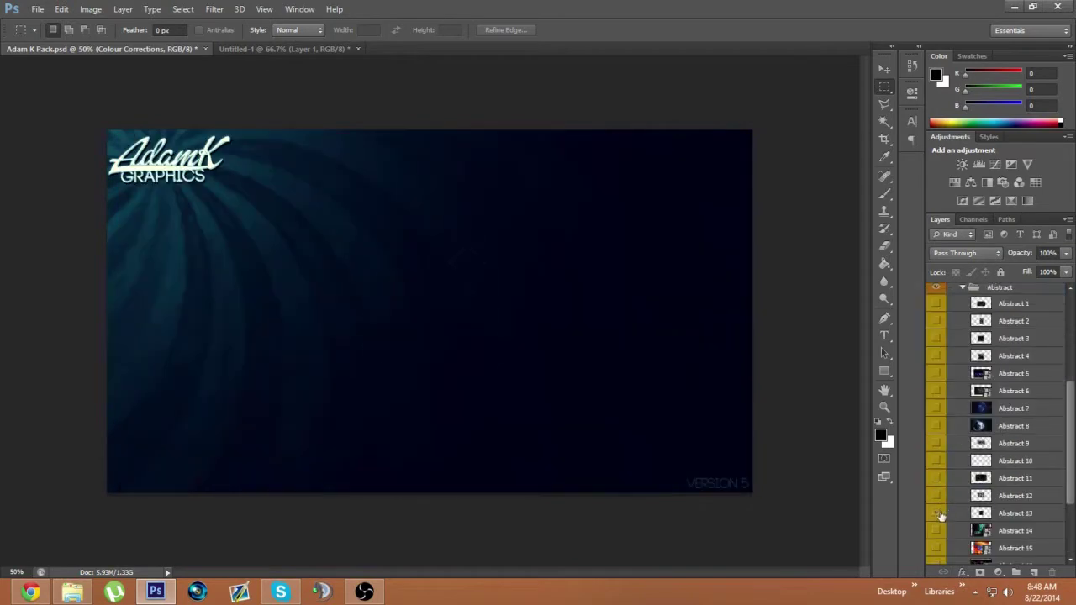
{"action": "left_click", "coordinate": [938, 495]}
{"action": "left_click", "coordinate": [938, 480]}
{"action": "left_click", "coordinate": [938, 480]}
{"action": "left_click", "coordinate": [939, 462]}
{"action": "left_click", "coordinate": [939, 462]}
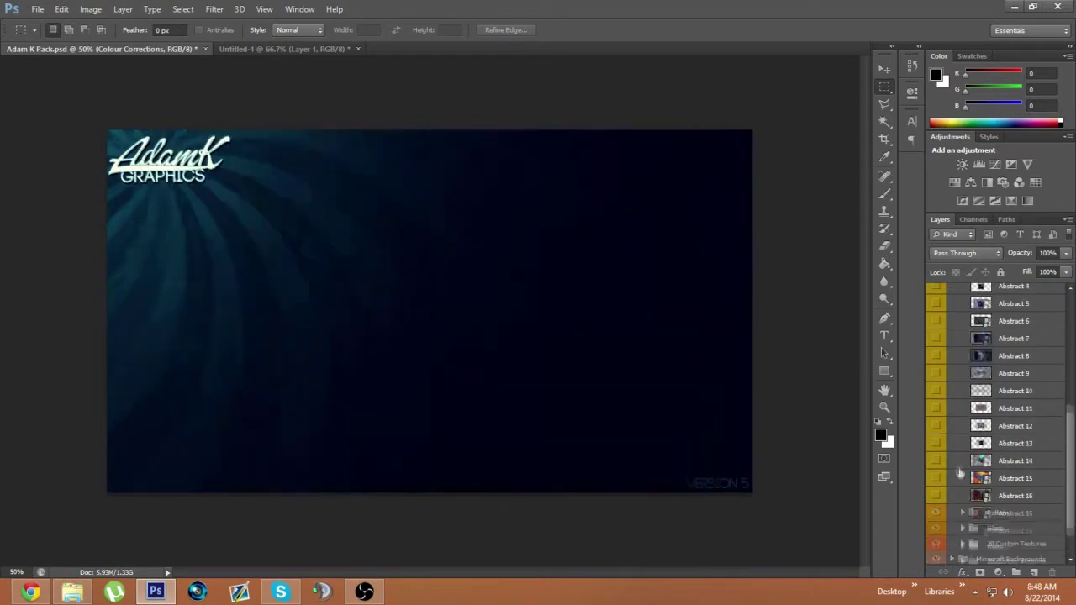
{"action": "scroll", "coordinate": [950, 446], "scroll_direction": "up", "scroll_amount": 3}
{"action": "left_click", "coordinate": [964, 358]}
Preview the Pattern textures and copy the Pattern 7 triangle texture into the Untitled-1 document.
{"action": "scroll", "coordinate": [982, 446], "scroll_direction": "up", "scroll_amount": 1}
{"action": "scroll", "coordinate": [980, 475], "scroll_direction": "down", "scroll_amount": 1}
{"action": "left_click", "coordinate": [956, 478]}
{"action": "left_click", "coordinate": [963, 476]}
{"action": "scroll", "coordinate": [957, 481], "scroll_direction": "down", "scroll_amount": 1}
{"action": "left_click", "coordinate": [937, 477]}
{"action": "left_click", "coordinate": [937, 478]}
{"action": "left_click", "coordinate": [937, 495]}
{"action": "left_click", "coordinate": [884, 69]}
{"action": "left_click_drag", "start_coordinate": [240, 269], "coordinate": [306, 266]}
Try different blend modes on the Pattern 7 layer, set it to Overlay, and lower its opacity to under 10%.
{"action": "left_click", "coordinate": [963, 573]}
{"action": "left_click", "coordinate": [1004, 409]}
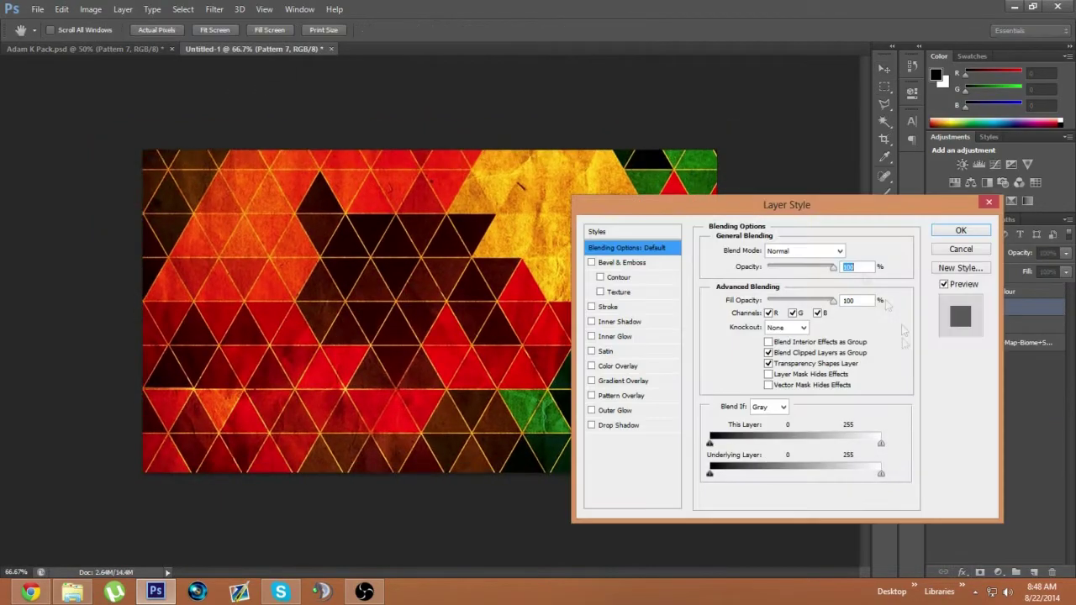
{"action": "left_click", "coordinate": [818, 252]}
{"action": "left_click", "coordinate": [805, 308]}
{"action": "scroll", "coordinate": [806, 306], "scroll_direction": "down", "scroll_amount": 12}
{"action": "key", "text": "Down"}
{"action": "key", "text": "Down"}
{"action": "key", "text": "Down"}
{"action": "key", "text": "Down"}
{"action": "key", "text": "Down"}
{"action": "key", "text": "Down"}
{"action": "key", "text": "Down"}
{"action": "key", "text": "Down"}
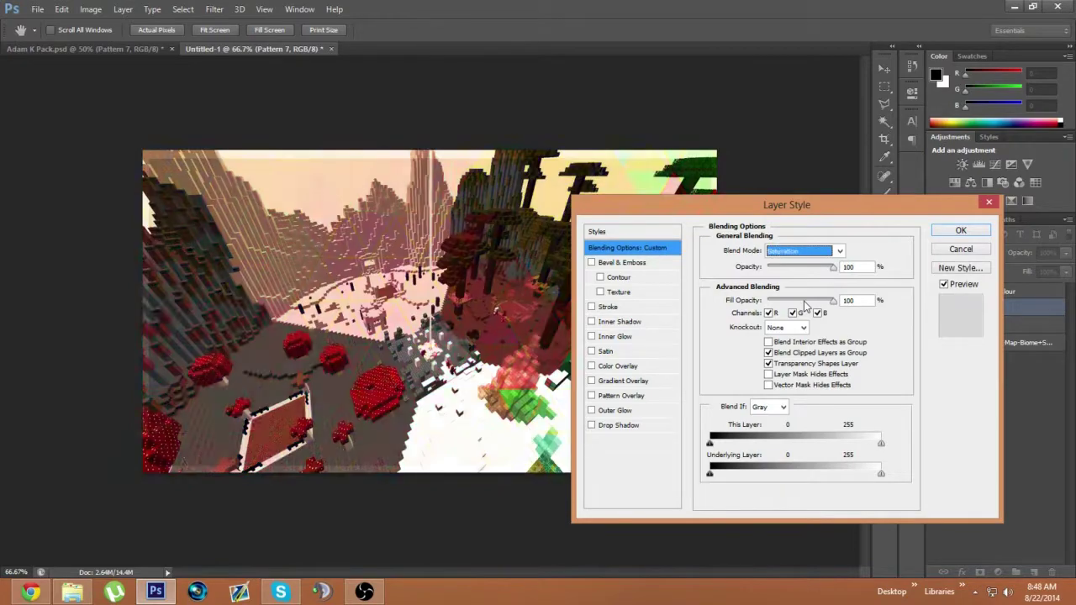
{"action": "key", "text": "Up"}
{"action": "key", "text": "Up"}
{"action": "key", "text": "Up"}
{"action": "key", "text": "Up"}
{"action": "key", "text": "Up"}
{"action": "key", "text": "Up"}
{"action": "key", "text": "Up"}
{"action": "key", "text": "Up"}
{"action": "key", "text": "Up"}
{"action": "key", "text": "Up"}
{"action": "key", "text": "Up"}
{"action": "key", "text": "Up"}
{"action": "key", "text": "Up"}
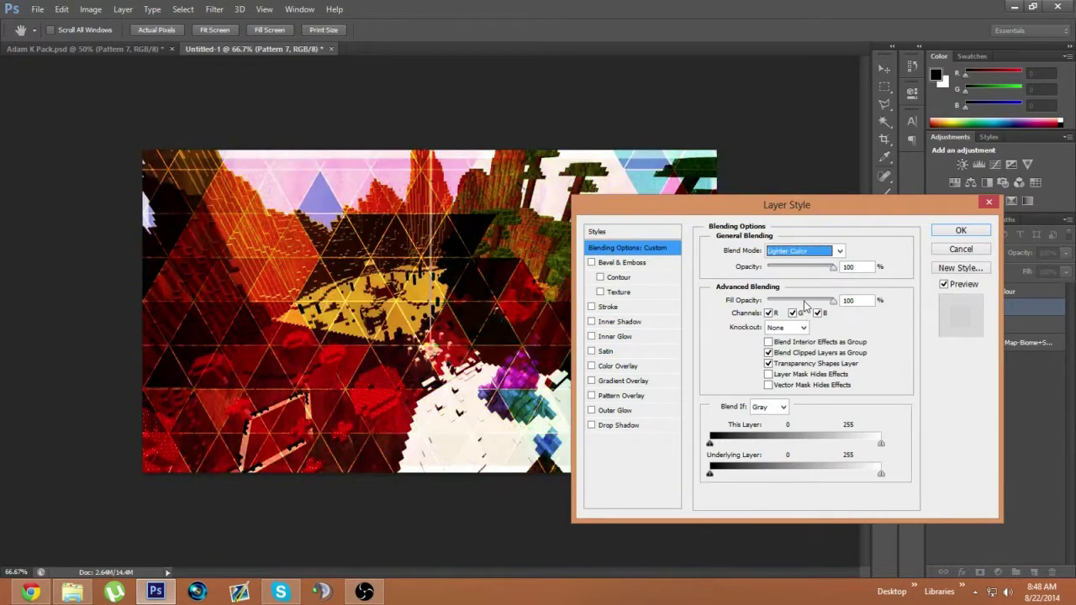
{"action": "left_click_drag", "start_coordinate": [835, 273], "coordinate": [778, 269]}
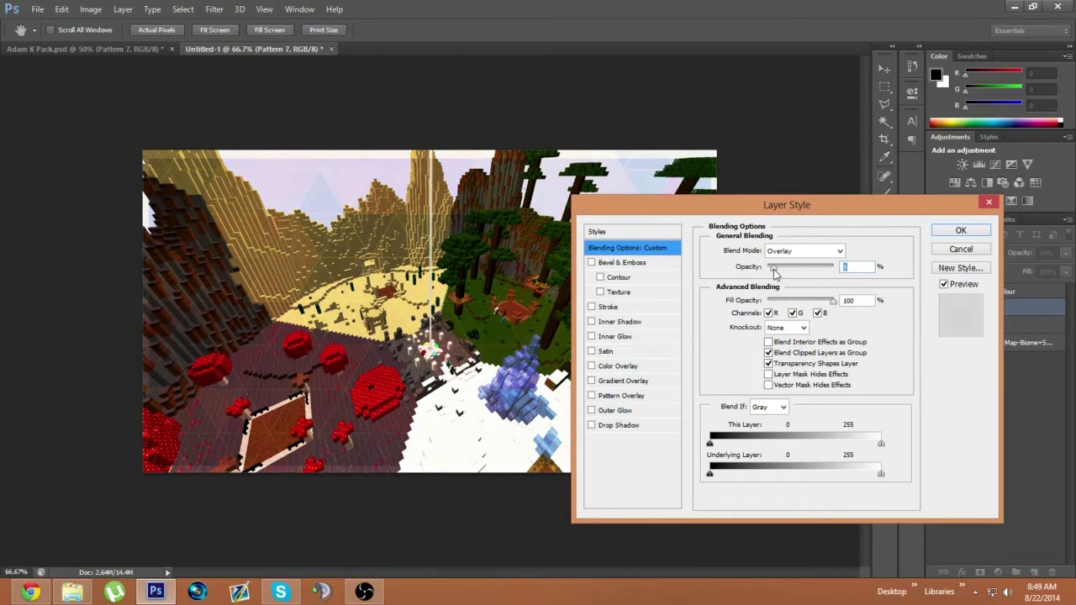
{"action": "key", "text": "Return"}
Hide the Pattern 7 layer in Adam K Pack.psd and collapse the Pattern group.
{"action": "key", "text": "ctrl+Tab"}
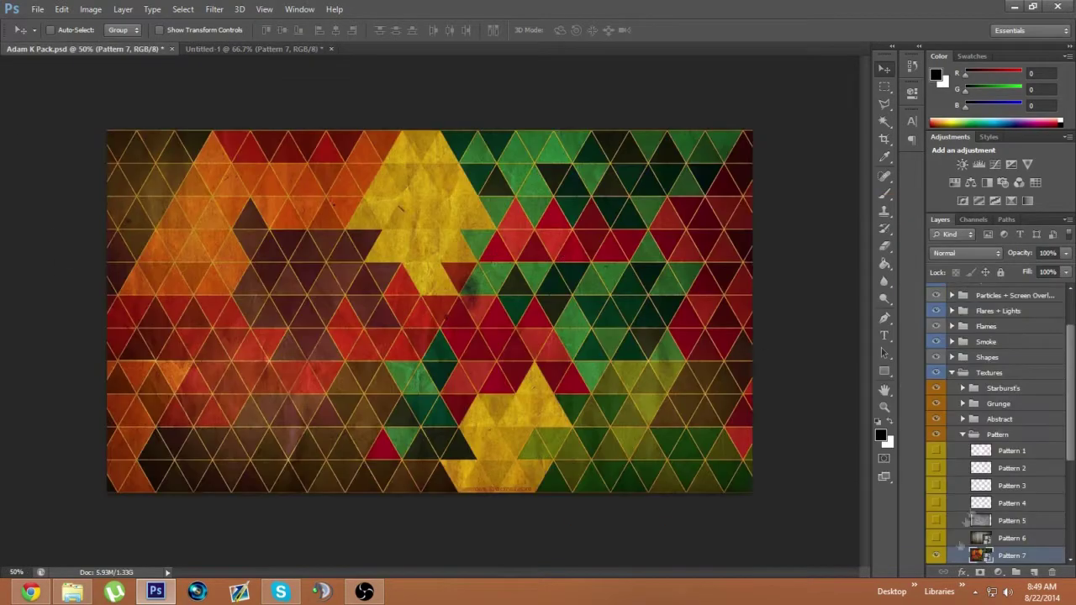
{"action": "left_click", "coordinate": [937, 556]}
{"action": "left_click", "coordinate": [934, 504]}
{"action": "left_click", "coordinate": [963, 435]}
Examine several of the 20 Custom Textures in the pack, collapse the Textures group, and glance into the Shapes group.
{"action": "left_click", "coordinate": [964, 507]}
{"action": "scroll", "coordinate": [944, 528], "scroll_direction": "down", "scroll_amount": 2}
{"action": "left_click", "coordinate": [939, 526]}
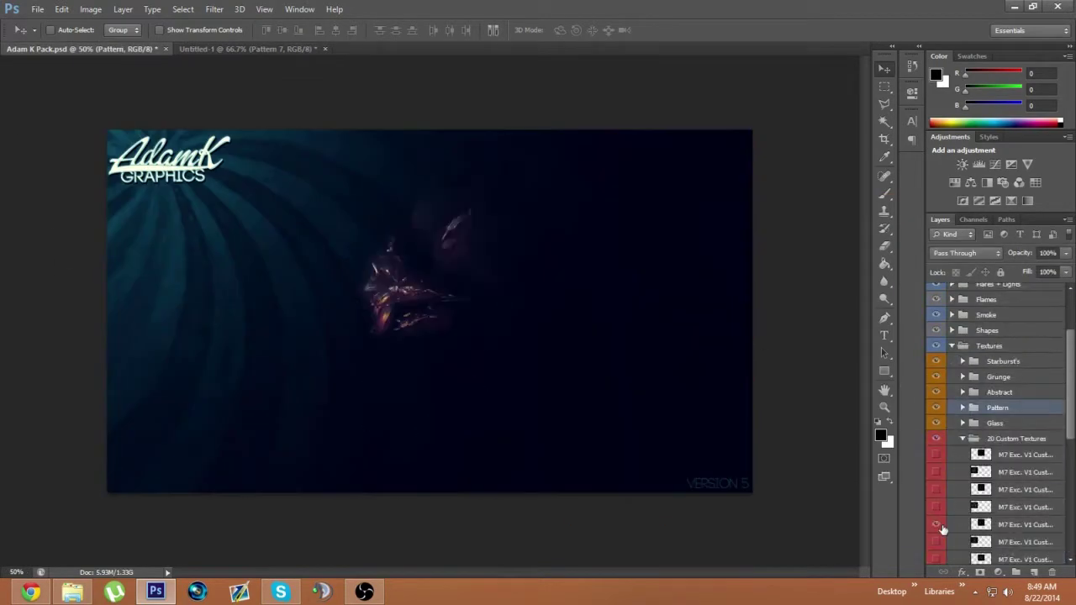
{"action": "left_click", "coordinate": [939, 527]}
{"action": "scroll", "coordinate": [940, 528], "scroll_direction": "down", "scroll_amount": 4}
{"action": "double_click", "coordinate": [940, 527]}
{"action": "left_click", "coordinate": [939, 511]}
{"action": "left_click", "coordinate": [939, 509]}
{"action": "scroll", "coordinate": [941, 505], "scroll_direction": "up", "scroll_amount": 3}
{"action": "left_click", "coordinate": [964, 438]}
{"action": "left_click", "coordinate": [953, 419]}
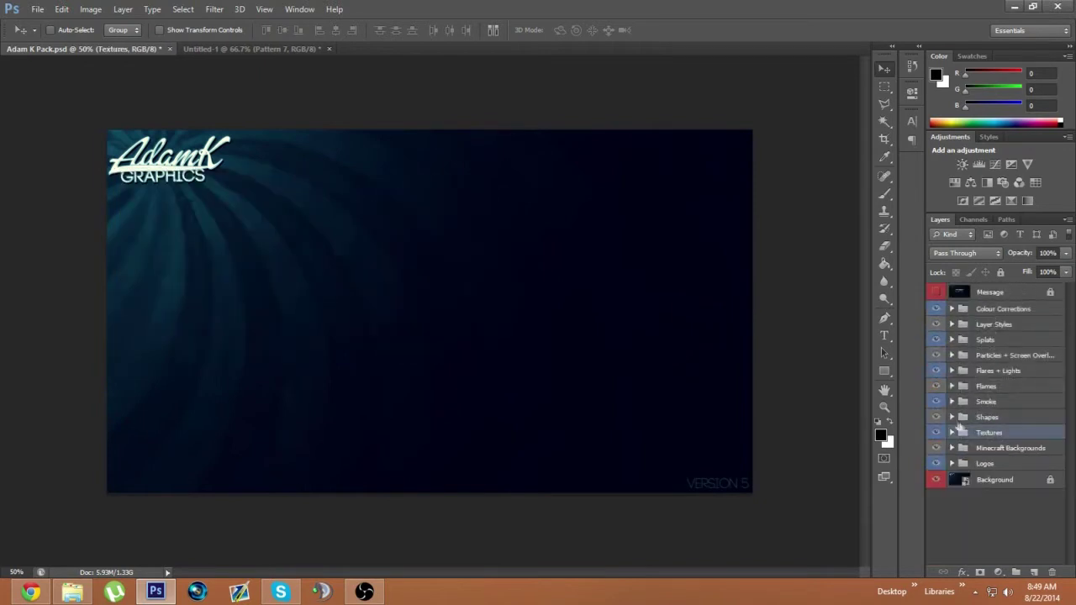
{"action": "left_click", "coordinate": [952, 417]}
{"action": "left_click", "coordinate": [953, 417]}
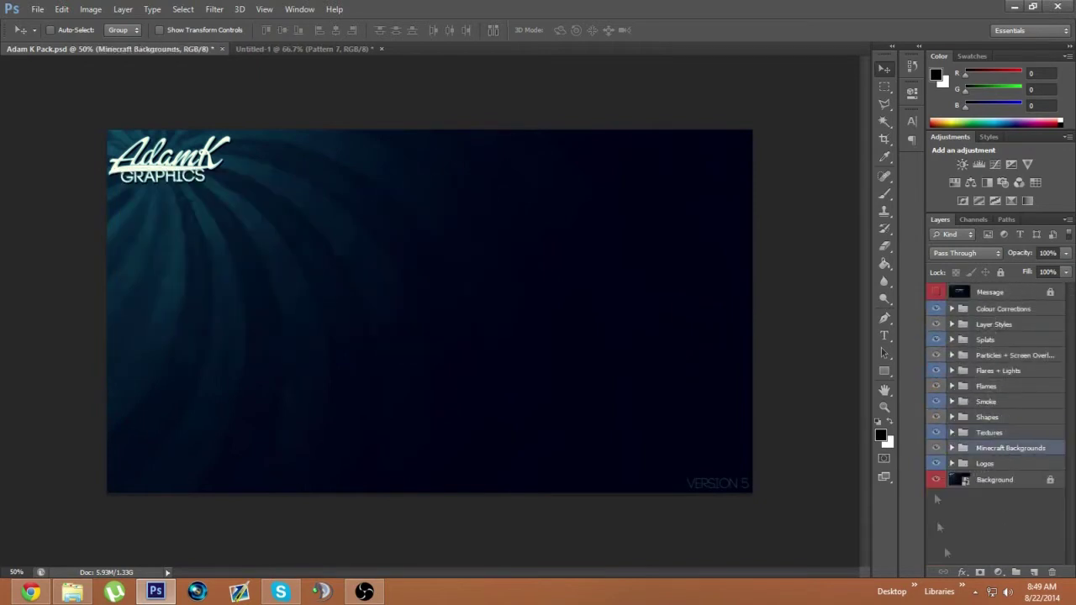
Add the title "Minecraft" at 152 pt to the Untitled-1 document and warp it with a horizontal Wave bent +76%.
{"action": "left_click", "coordinate": [246, 49]}
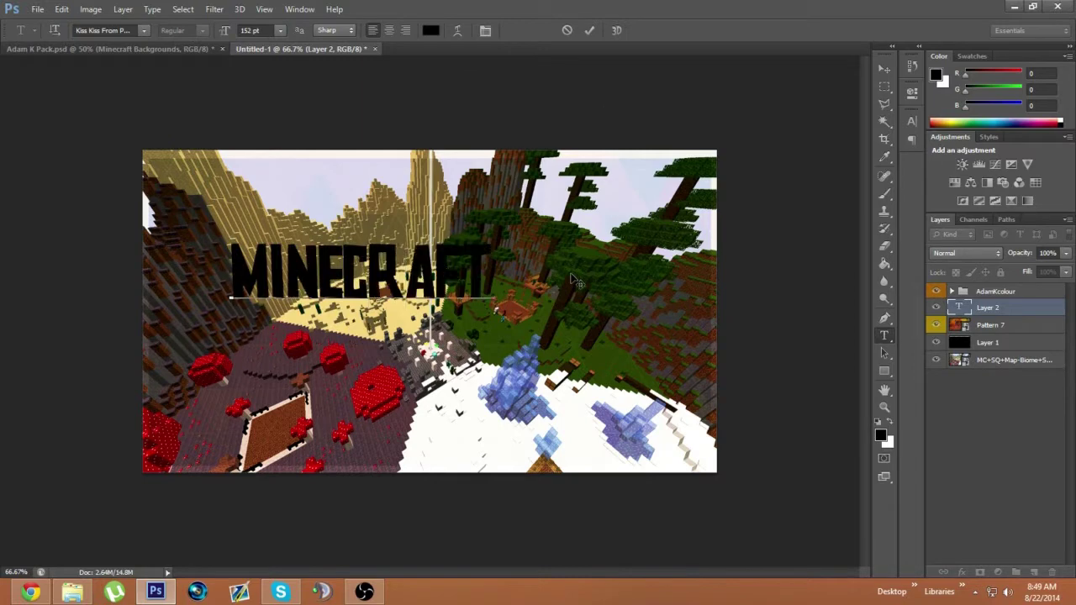
{"action": "left_click", "coordinate": [458, 30]}
{"action": "left_click", "coordinate": [516, 166]}
{"action": "left_click", "coordinate": [519, 206]}
{"action": "left_click", "coordinate": [520, 167]}
{"action": "left_click", "coordinate": [536, 334]}
{"action": "left_click_drag", "start_coordinate": [542, 146], "coordinate": [733, 168]}
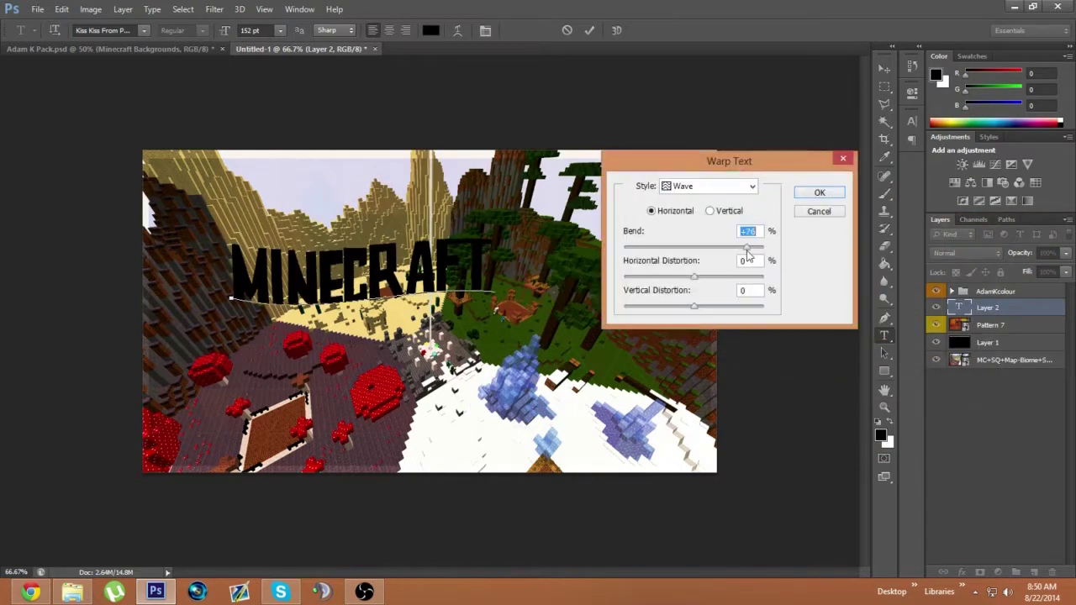
{"action": "left_click", "coordinate": [826, 193]}
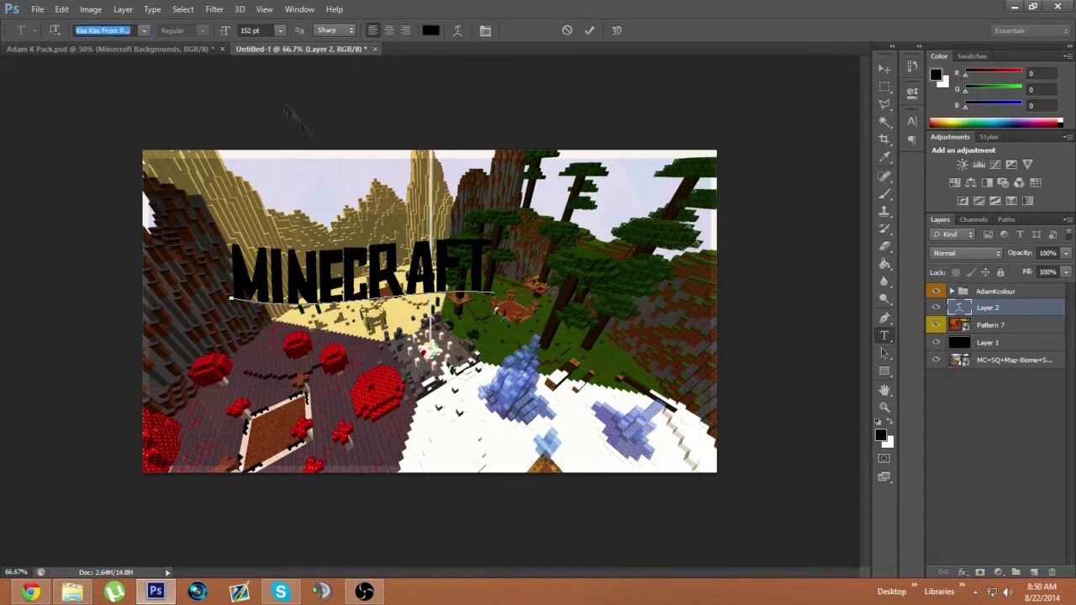
Change the font of the whole Minecraft title to Freshman.
{"action": "key", "text": "ctrl+a"}
{"action": "left_click", "coordinate": [145, 32]}
{"action": "scroll", "coordinate": [276, 271], "scroll_direction": "down", "scroll_amount": 5}
{"action": "scroll", "coordinate": [269, 252], "scroll_direction": "up", "scroll_amount": 20}
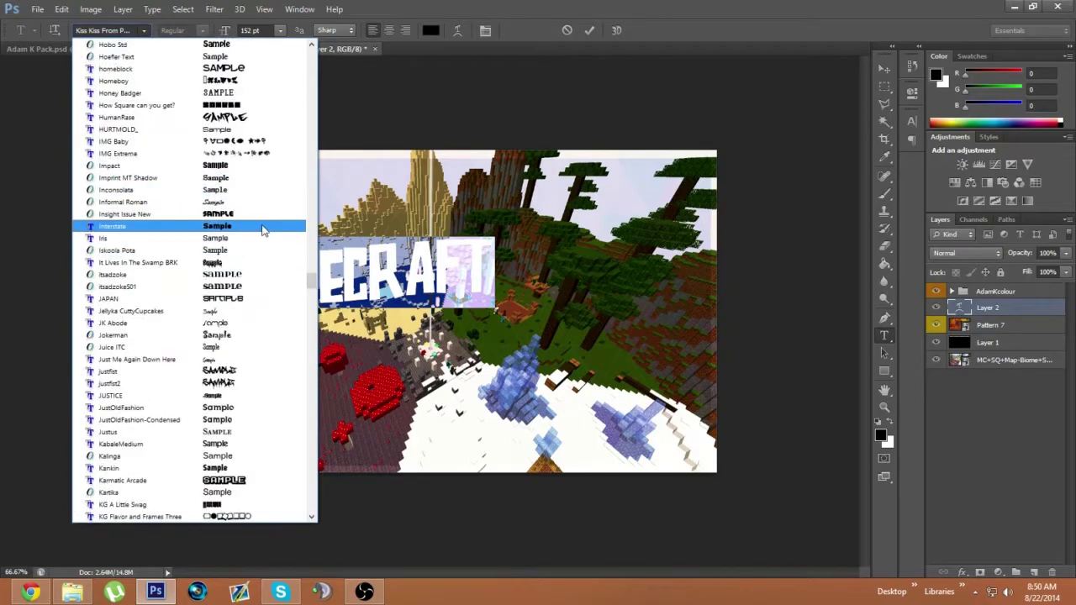
{"action": "scroll", "coordinate": [262, 230], "scroll_direction": "up", "scroll_amount": 20}
{"action": "scroll", "coordinate": [252, 114], "scroll_direction": "up", "scroll_amount": 20}
{"action": "scroll", "coordinate": [277, 160], "scroll_direction": "up", "scroll_amount": 20}
{"action": "scroll", "coordinate": [267, 180], "scroll_direction": "up", "scroll_amount": 20}
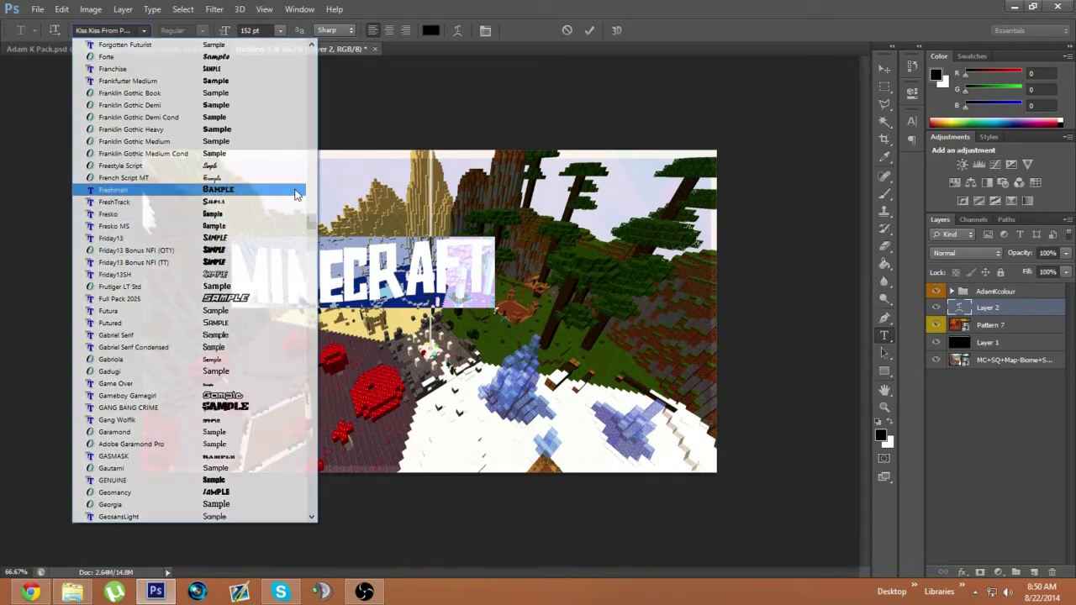
{"action": "left_click", "coordinate": [296, 195]}
Copy the layer style of the RATED PURPLE text from the Pro layer styles in Adam K Pack.psd.
{"action": "left_click", "coordinate": [168, 50]}
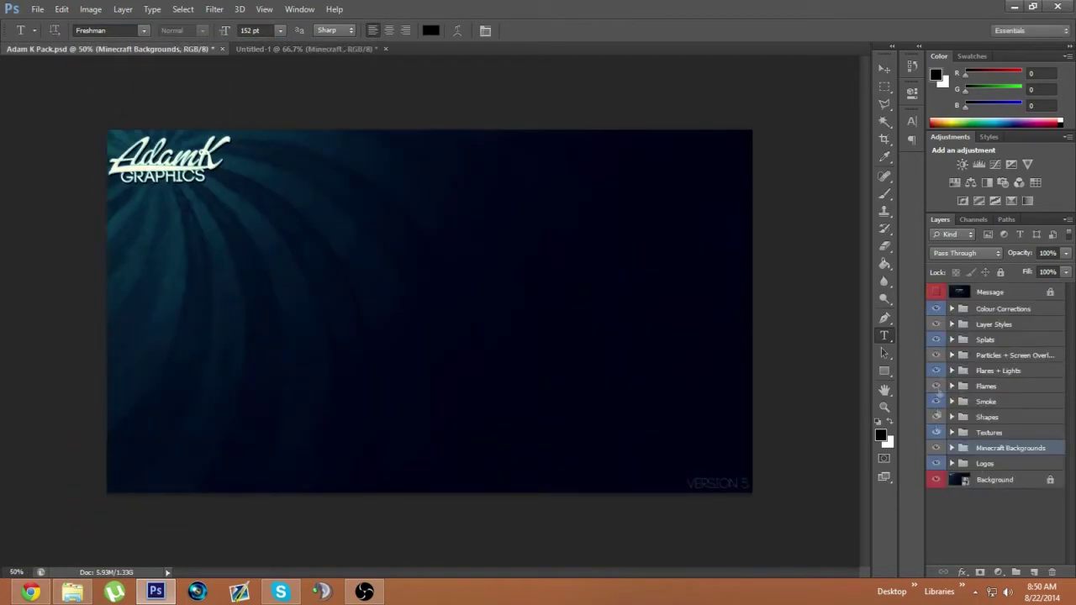
{"action": "left_click", "coordinate": [952, 324]}
{"action": "left_click", "coordinate": [963, 339]}
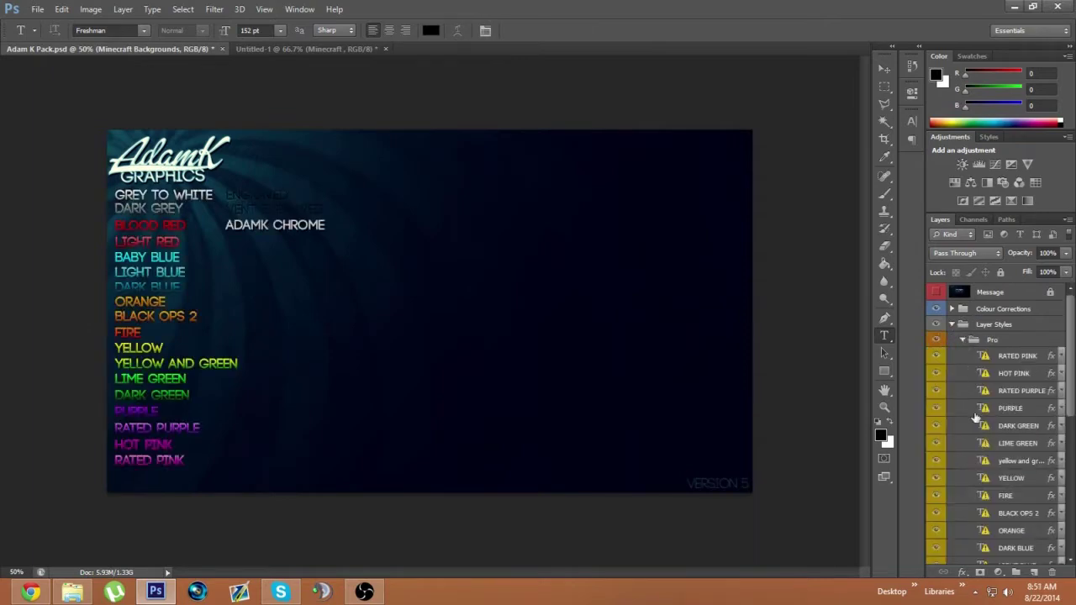
{"action": "scroll", "coordinate": [975, 418], "scroll_direction": "down", "scroll_amount": 1}
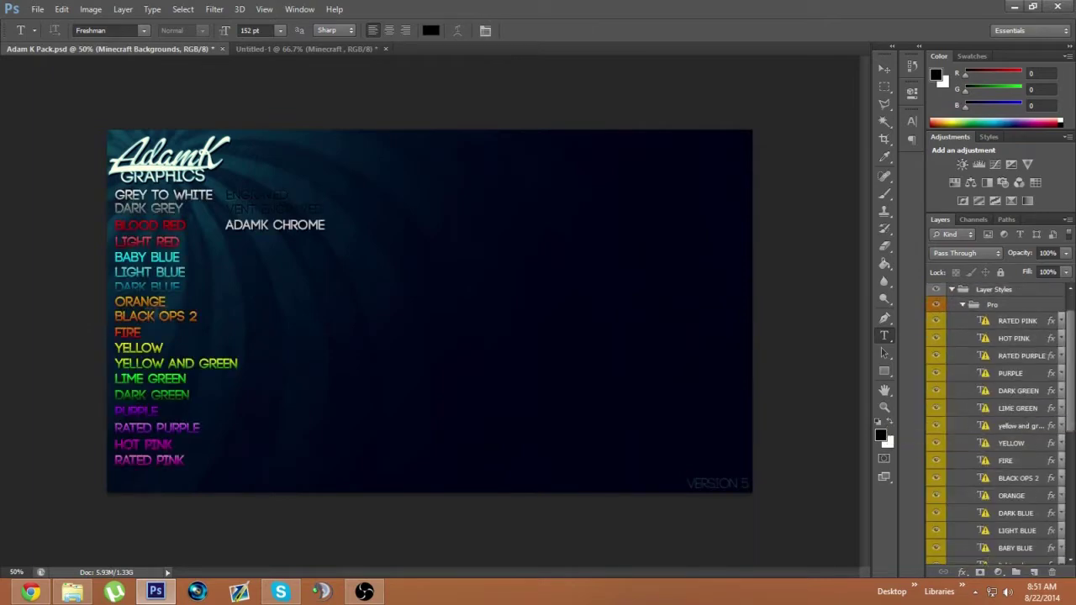
{"action": "scroll", "coordinate": [1000, 467], "scroll_direction": "down", "scroll_amount": 1}
{"action": "scroll", "coordinate": [1035, 486], "scroll_direction": "up", "scroll_amount": 1}
{"action": "right_click", "coordinate": [1022, 359]}
{"action": "left_click", "coordinate": [929, 382]}
Paste the copied style onto the Minecraft title in Untitled-1 and add a black outside stroke to it.
{"action": "left_click", "coordinate": [240, 51]}
{"action": "right_click", "coordinate": [1009, 308]}
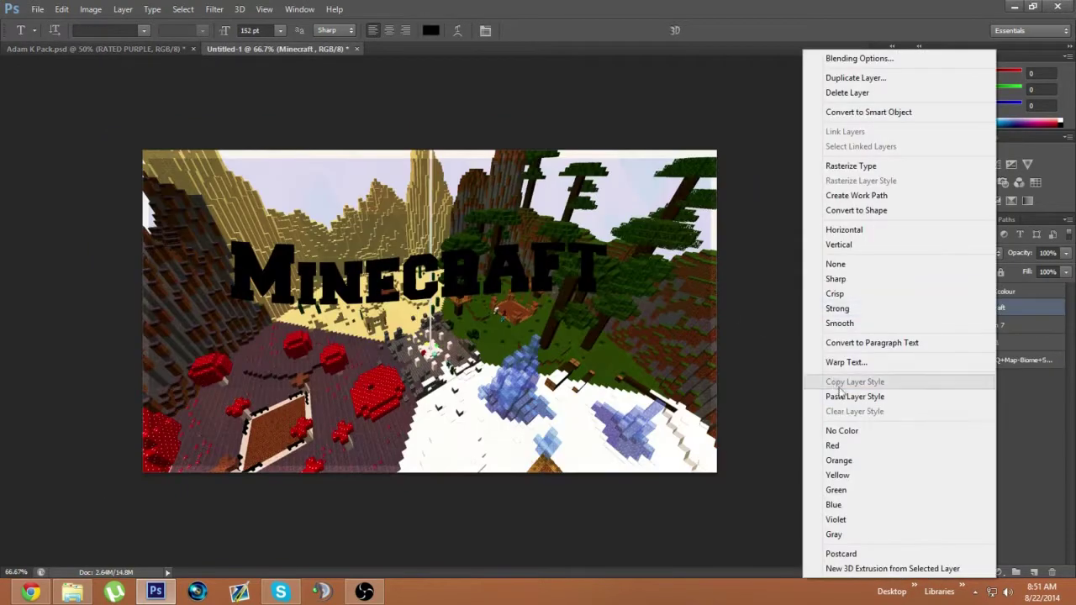
{"action": "left_click", "coordinate": [913, 392]}
{"action": "left_click", "coordinate": [962, 572]}
{"action": "left_click", "coordinate": [983, 444]}
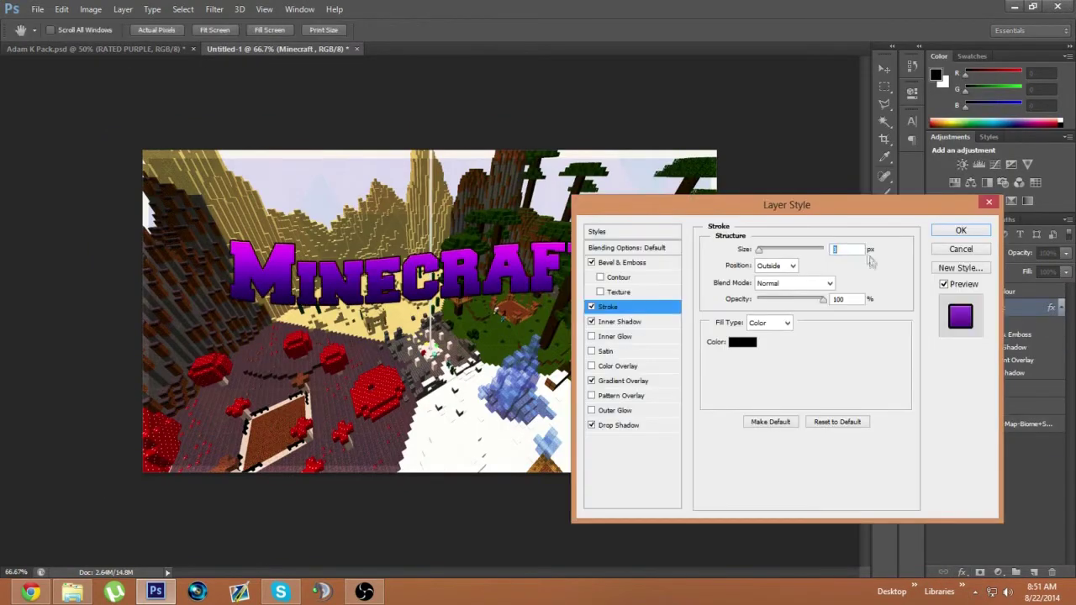
{"action": "key", "text": "Return"}
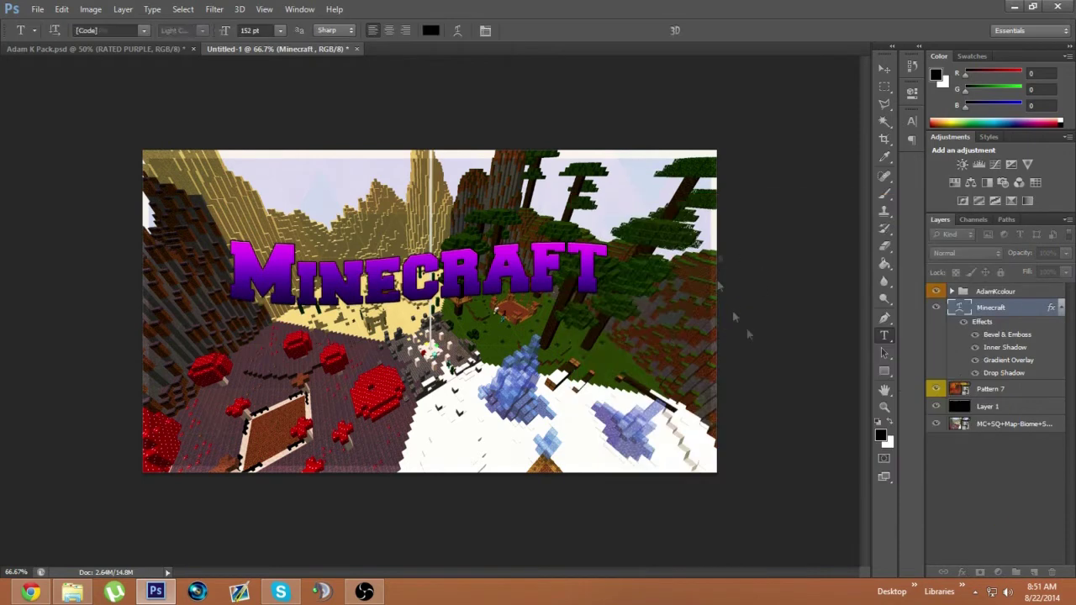
Enlarge the Minecraft title, tilt it slightly upward, and position it across the upper part of the image.
{"action": "left_click", "coordinate": [885, 68]}
{"action": "left_click_drag", "start_coordinate": [467, 284], "coordinate": [442, 261]}
{"action": "key", "text": "ctrl+t"}
{"action": "left_click_drag", "start_coordinate": [614, 146], "coordinate": [702, 100]}
{"action": "left_click_drag", "start_coordinate": [336, 254], "coordinate": [326, 318]}
{"action": "key", "text": "Return"}
{"action": "left_click_drag", "start_coordinate": [499, 299], "coordinate": [491, 247]}
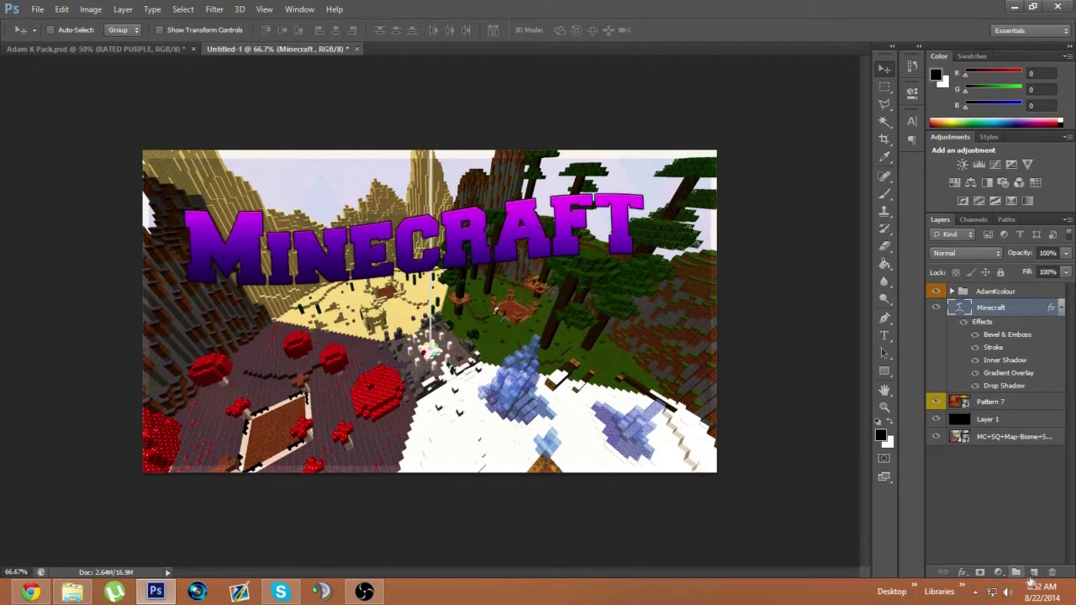
Add the text "Sheep Quest" on a new layer across the lower middle of the image.
{"action": "left_click", "coordinate": [1016, 571]}
{"action": "left_click", "coordinate": [885, 335]}
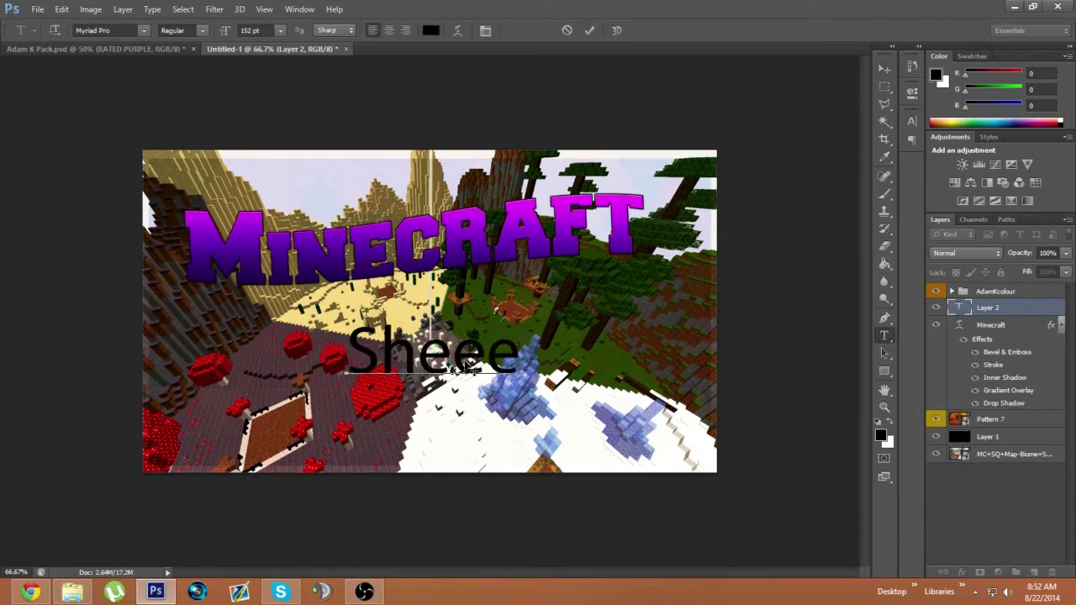
{"action": "type", "text": "st"}
{"action": "left_click_drag", "start_coordinate": [515, 416], "coordinate": [407, 420]}
Try the Premier League font on the whole Sheep Quest text.
{"action": "key", "text": "ctrl+a"}
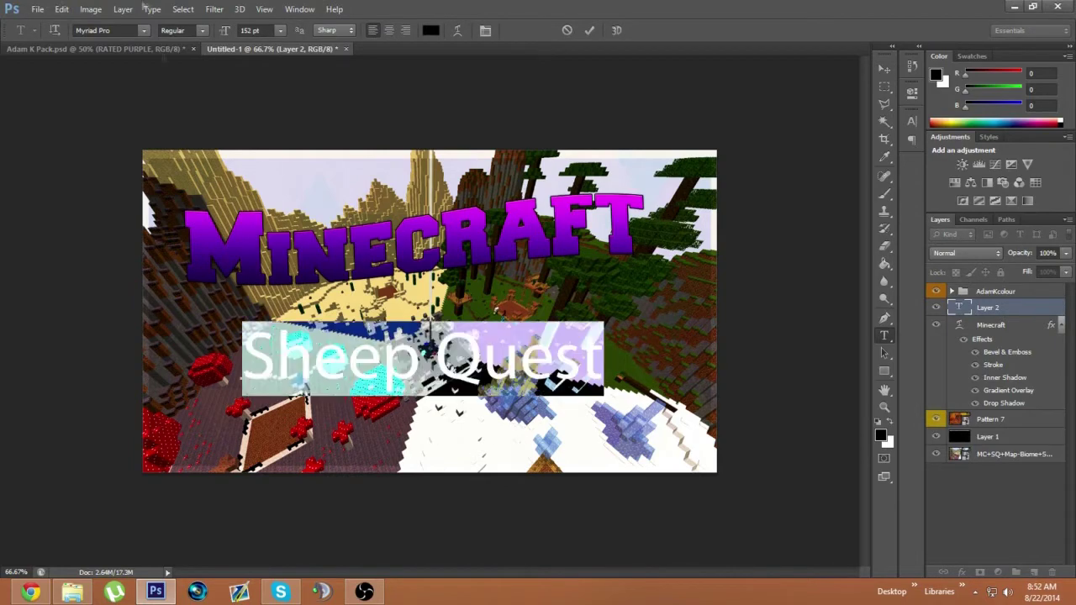
{"action": "left_click", "coordinate": [144, 31]}
{"action": "scroll", "coordinate": [255, 361], "scroll_direction": "down", "scroll_amount": 6}
{"action": "scroll", "coordinate": [256, 384], "scroll_direction": "down", "scroll_amount": 10}
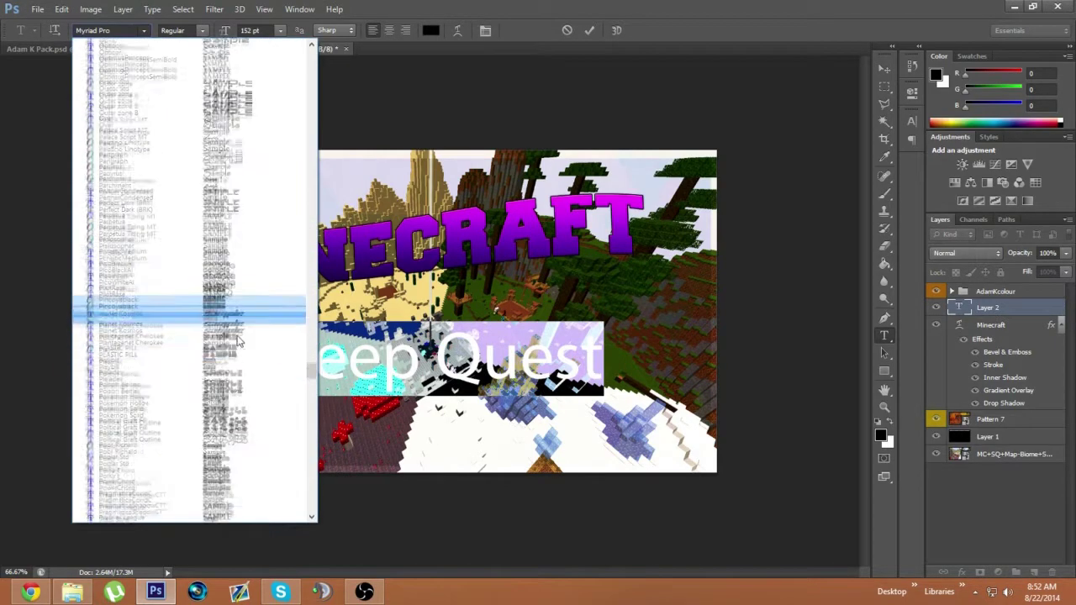
{"action": "left_click", "coordinate": [239, 395]}
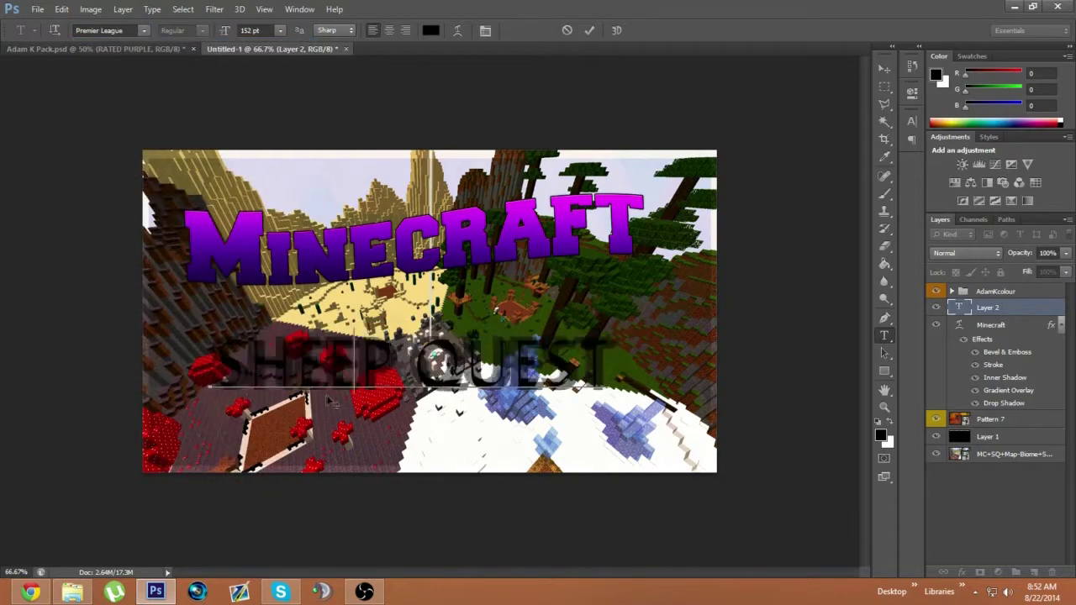
Set the font of the Sheep Quest text to Freshman.
{"action": "left_click", "coordinate": [144, 30]}
{"action": "scroll", "coordinate": [184, 219], "scroll_direction": "up", "scroll_amount": 2}
{"action": "scroll", "coordinate": [184, 219], "scroll_direction": "up", "scroll_amount": 15}
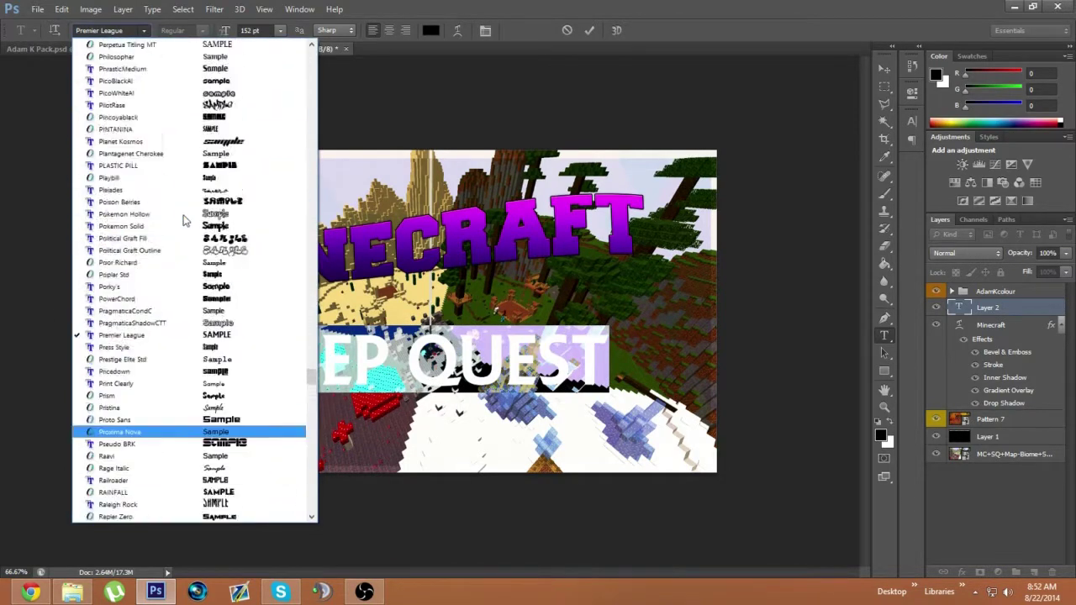
{"action": "scroll", "coordinate": [184, 220], "scroll_direction": "up", "scroll_amount": 15}
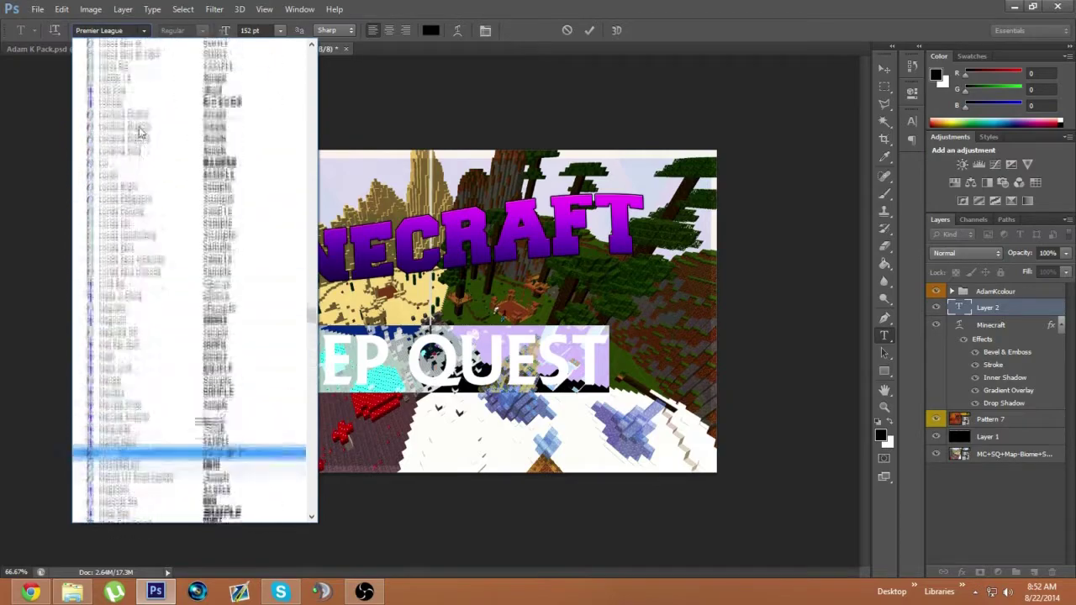
{"action": "scroll", "coordinate": [138, 133], "scroll_direction": "up", "scroll_amount": 15}
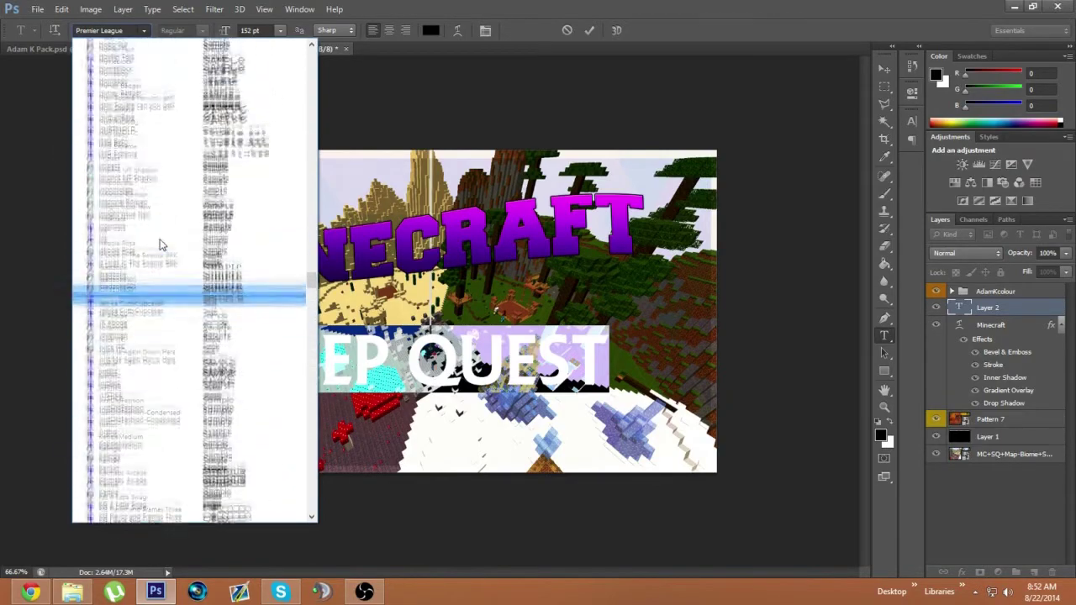
{"action": "scroll", "coordinate": [160, 244], "scroll_direction": "up", "scroll_amount": 15}
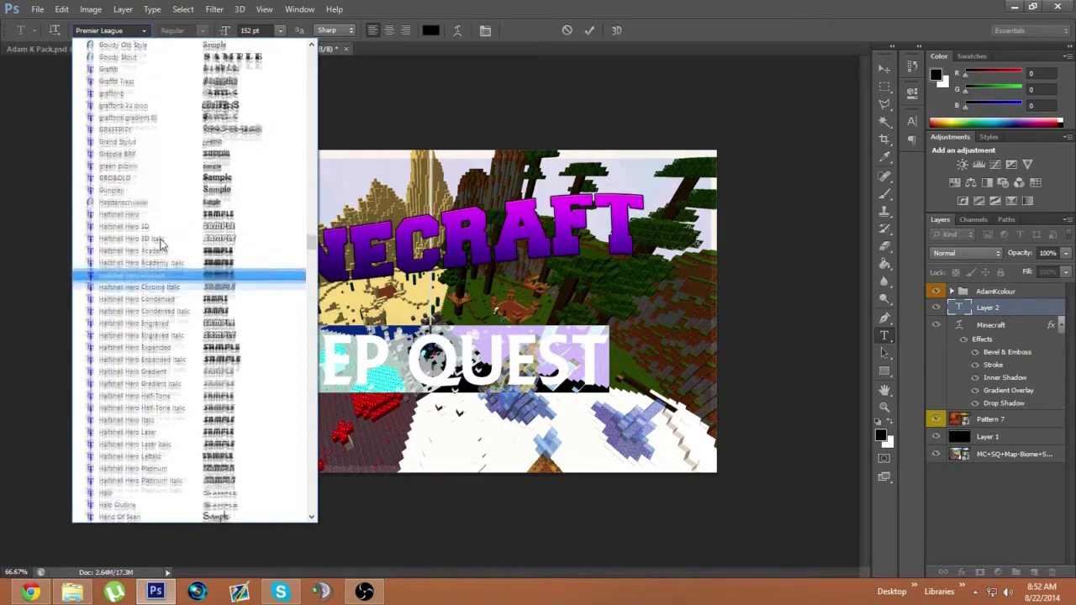
{"action": "scroll", "coordinate": [162, 244], "scroll_direction": "up", "scroll_amount": 3}
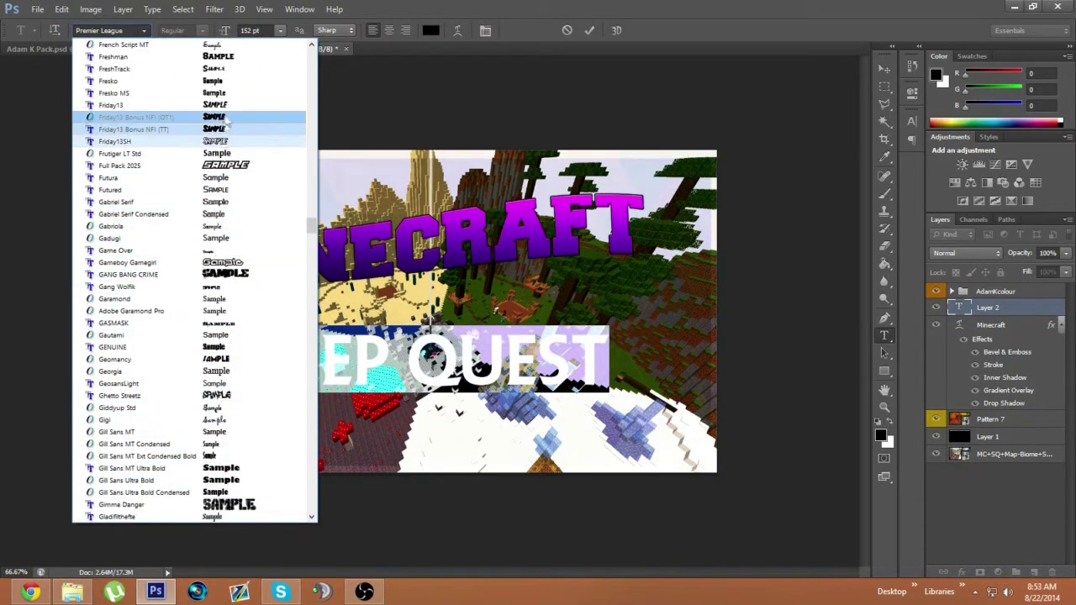
{"action": "scroll", "coordinate": [210, 93], "scroll_direction": "up", "scroll_amount": 1}
{"action": "left_click", "coordinate": [210, 84]}
{"action": "left_click", "coordinate": [564, 343]}
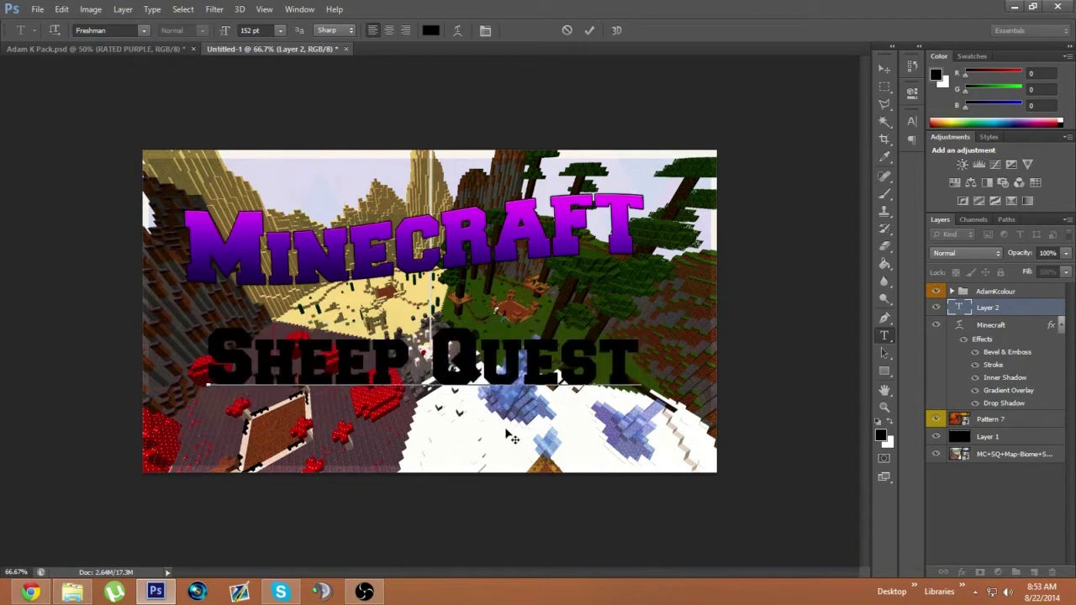
{"action": "key", "text": "ctrl+Return"}
Try the LIGHT BLUE layer style from Adam K Pack.psd on the Sheep Quest text in Untitled-1.
{"action": "key", "text": "ctrl+Tab"}
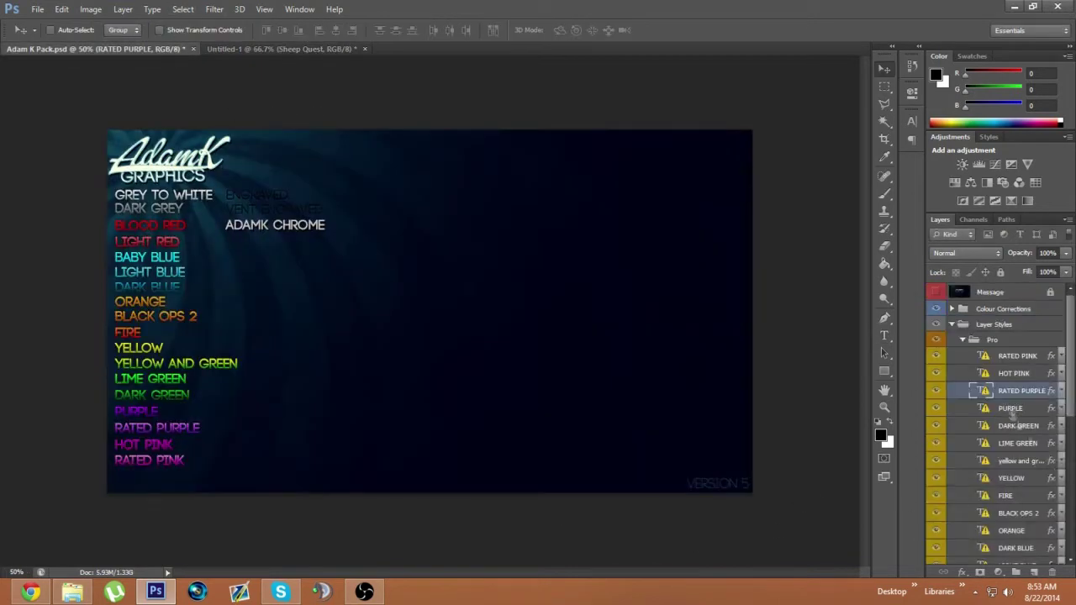
{"action": "scroll", "coordinate": [1047, 458], "scroll_direction": "down", "scroll_amount": 5}
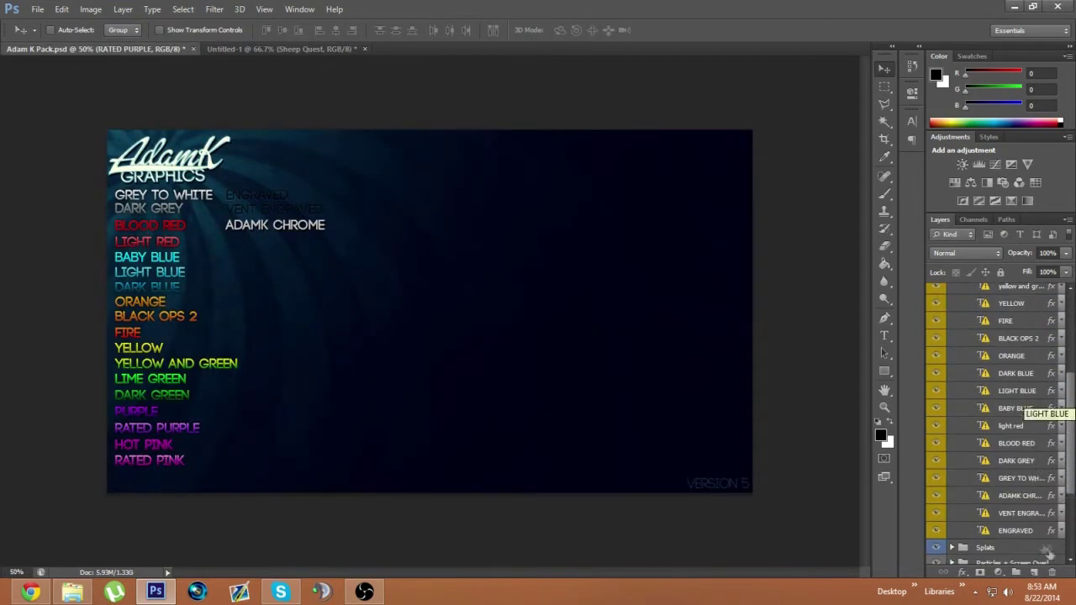
{"action": "scroll", "coordinate": [1032, 488], "scroll_direction": "up", "scroll_amount": 5}
{"action": "scroll", "coordinate": [1027, 403], "scroll_direction": "down", "scroll_amount": 2}
{"action": "right_click", "coordinate": [1027, 464]}
{"action": "left_click", "coordinate": [933, 382]}
{"action": "left_click", "coordinate": [290, 49]}
{"action": "right_click", "coordinate": [992, 313]}
{"action": "left_click", "coordinate": [828, 378]}
Try the BABY BLUE layer style from Adam K Pack.psd on the Sheep Quest text in Untitled-1.
{"action": "left_click", "coordinate": [135, 50]}
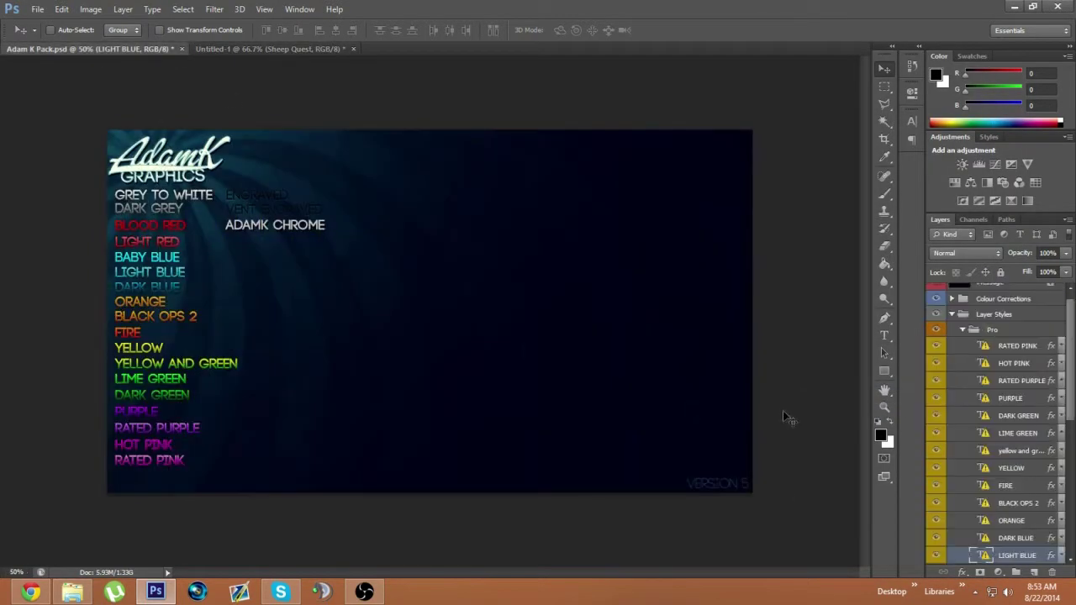
{"action": "scroll", "coordinate": [1009, 523], "scroll_direction": "down", "scroll_amount": 1}
{"action": "right_click", "coordinate": [1022, 557]}
{"action": "left_click", "coordinate": [922, 355]}
{"action": "key", "text": "ctrl+Tab"}
{"action": "right_click", "coordinate": [1000, 308]}
{"action": "left_click", "coordinate": [866, 397]}
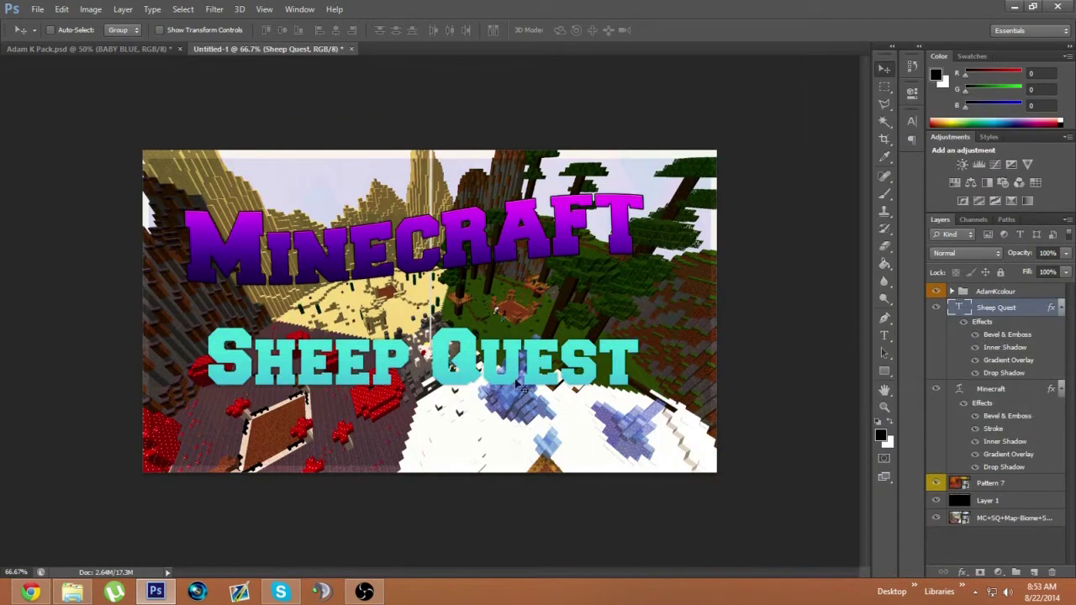
Try the ADAMK CHROME layer style from Adam K Pack.psd on the Sheep Quest text in Untitled-1.
{"action": "left_click", "coordinate": [44, 50]}
{"action": "scroll", "coordinate": [1000, 437], "scroll_direction": "down", "scroll_amount": 4}
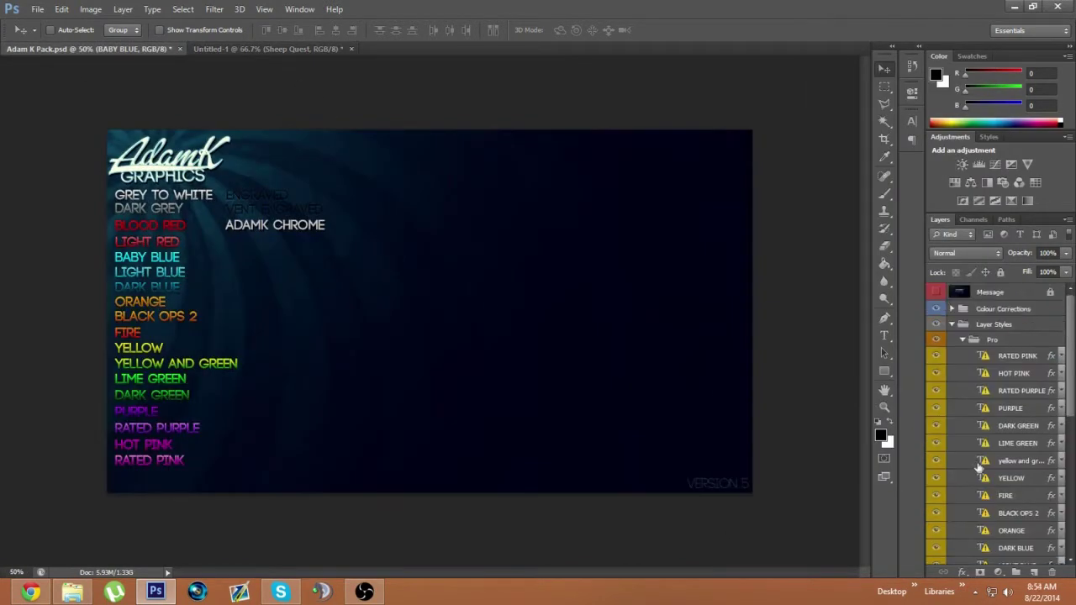
{"action": "right_click", "coordinate": [1020, 443]}
{"action": "left_click", "coordinate": [790, 382]}
{"action": "key", "text": "ctrl+Tab"}
{"action": "right_click", "coordinate": [1009, 307]}
{"action": "left_click", "coordinate": [866, 397]}
Copy the GREY TO WHITE layer style from Adam K Pack.psd and paste it onto the Sheep Quest text in Untitled-1.
{"action": "key", "text": "ctrl+Tab"}
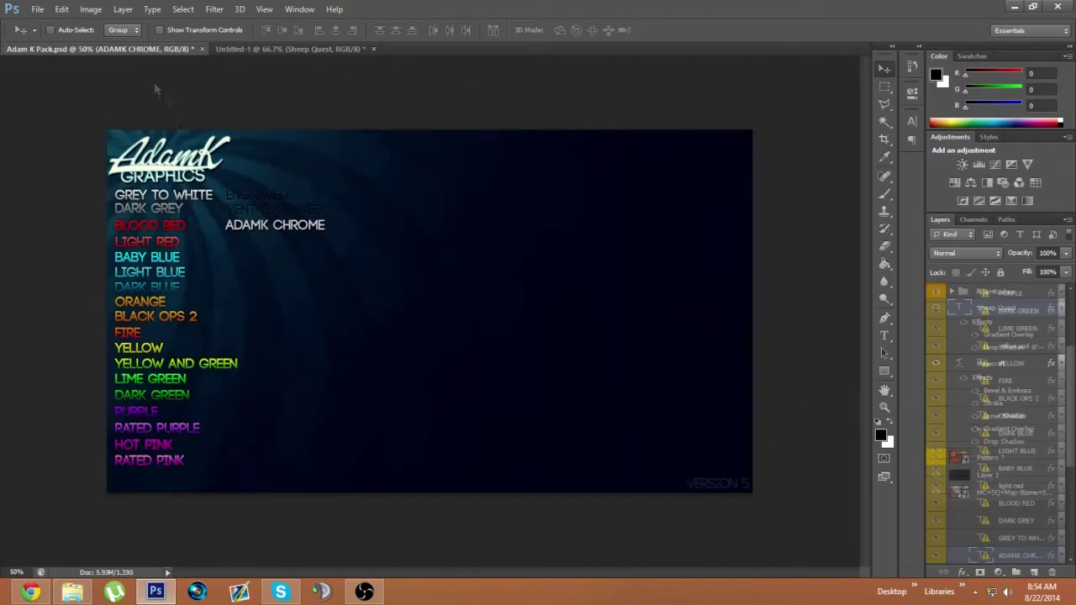
{"action": "scroll", "coordinate": [1053, 511], "scroll_direction": "down", "scroll_amount": 2}
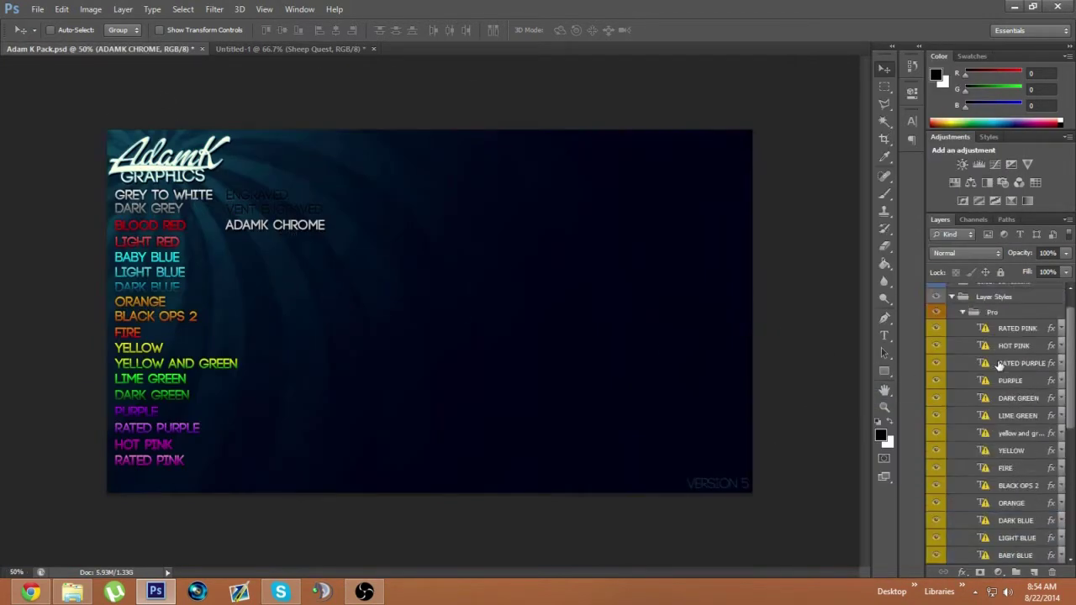
{"action": "scroll", "coordinate": [1009, 421], "scroll_direction": "down", "scroll_amount": 4}
{"action": "right_click", "coordinate": [1009, 363]}
{"action": "left_click", "coordinate": [869, 383]}
{"action": "key", "text": "ctrl+Tab"}
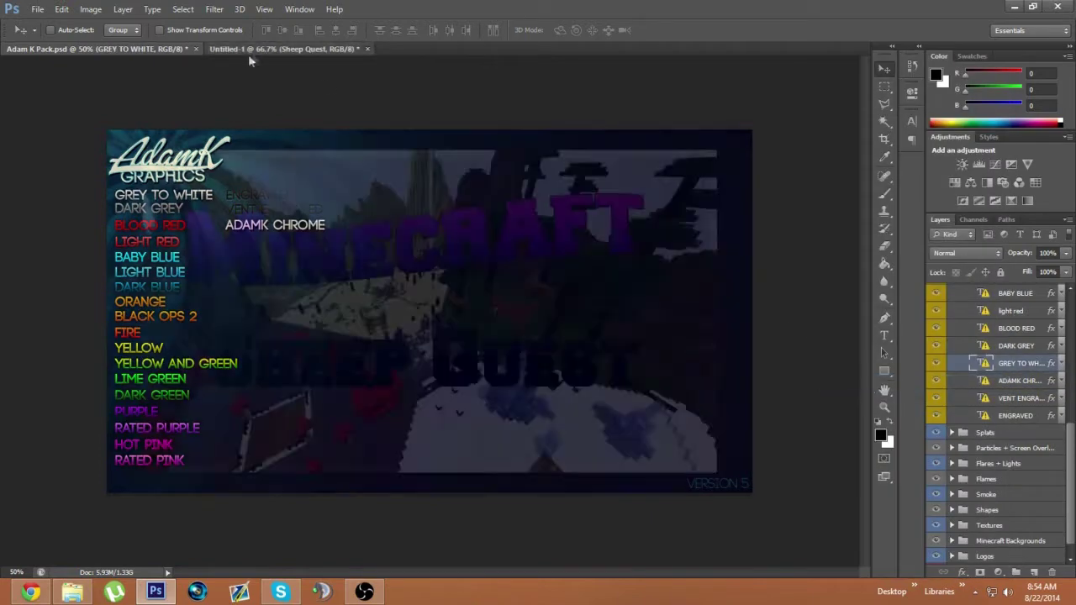
{"action": "right_click", "coordinate": [1009, 307]}
{"action": "left_click", "coordinate": [866, 396]}
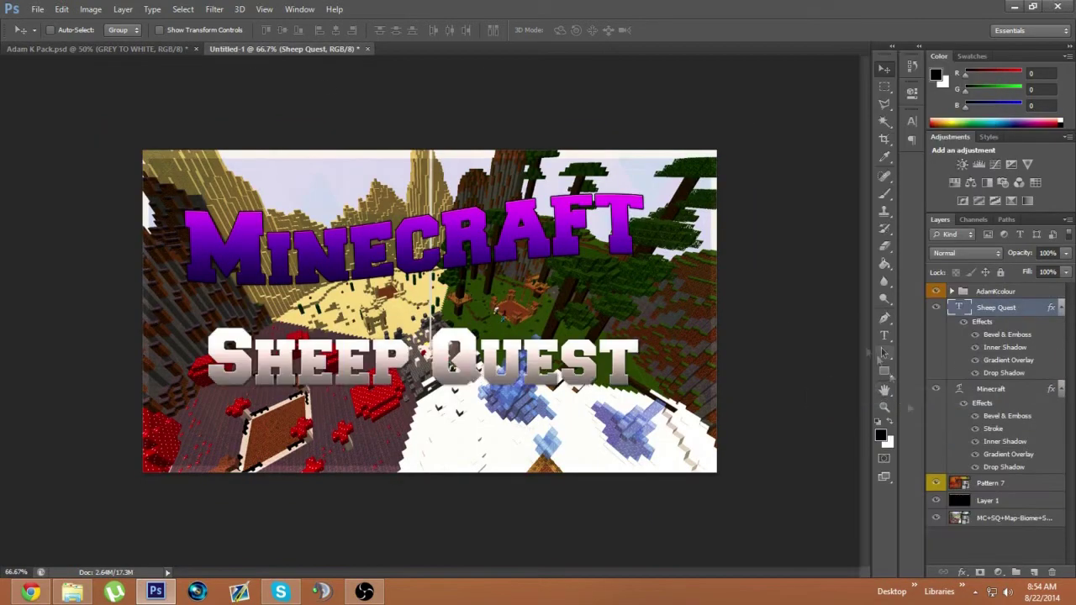
Add a black outside stroke to the Sheep Quest text.
{"action": "left_click", "coordinate": [965, 574]}
{"action": "left_click", "coordinate": [992, 440]}
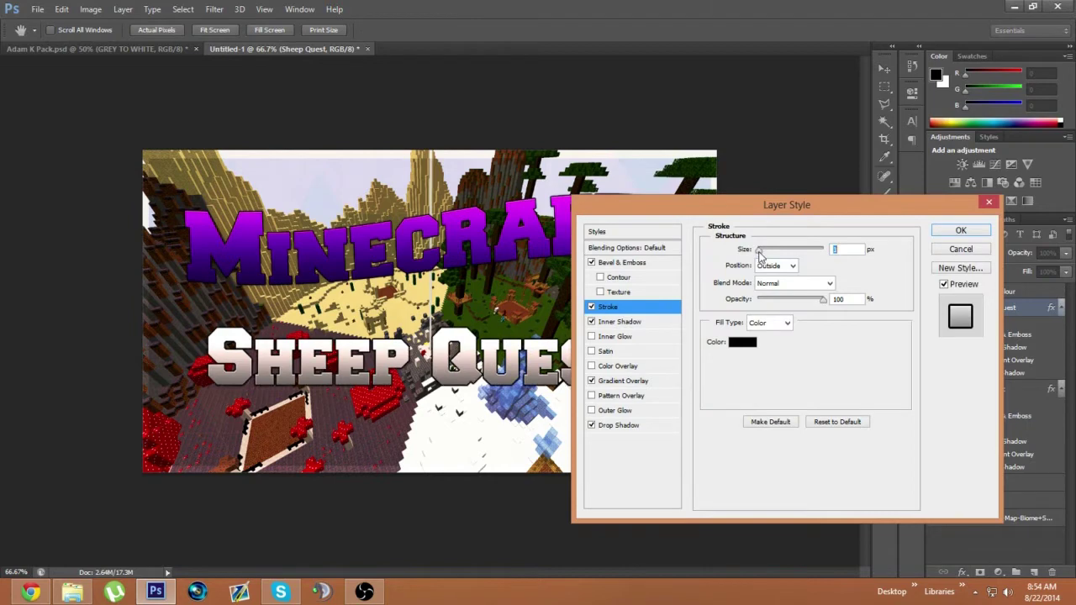
{"action": "key", "text": "Return"}
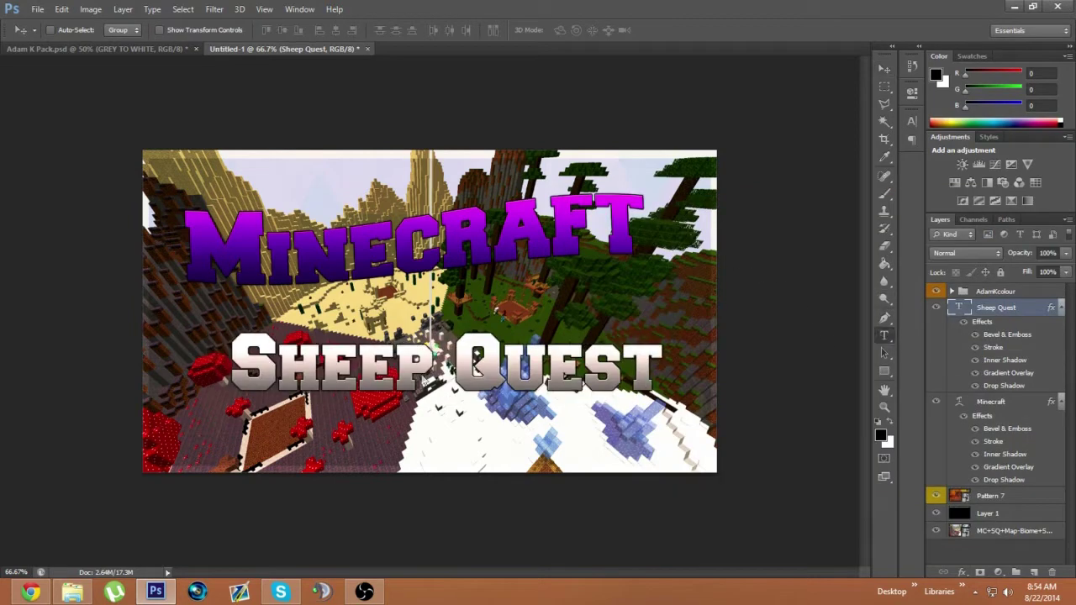
Warp the Sheep Quest text with a horizontal Wave, bend +50% and horizontal distortion -11%.
{"action": "key", "text": "t"}
{"action": "left_click", "coordinate": [458, 30]}
{"action": "left_click", "coordinate": [709, 186]}
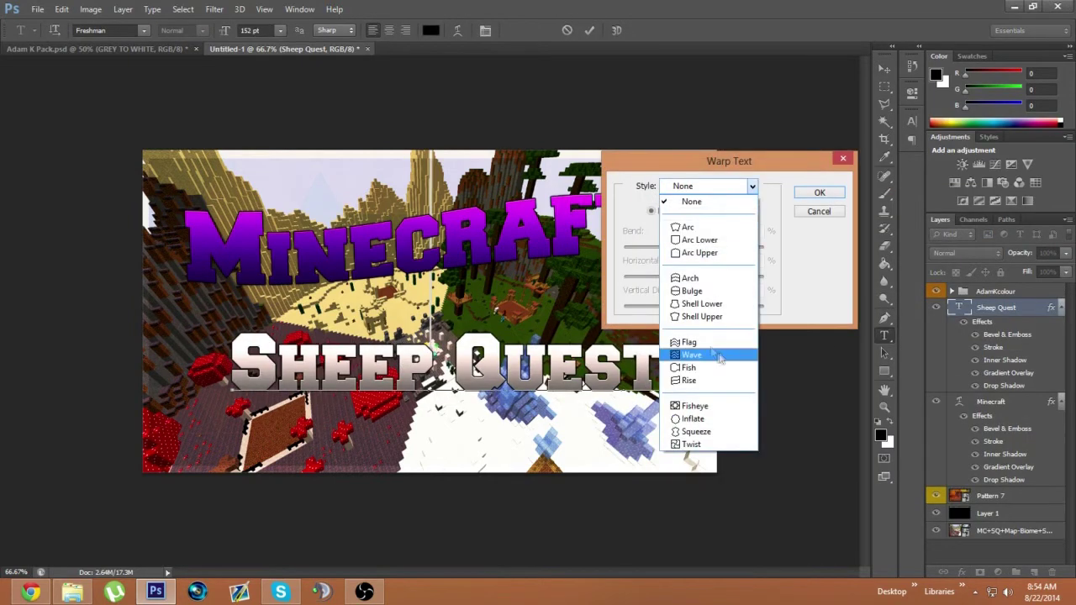
{"action": "left_click", "coordinate": [709, 353]}
{"action": "left_click", "coordinate": [709, 211]}
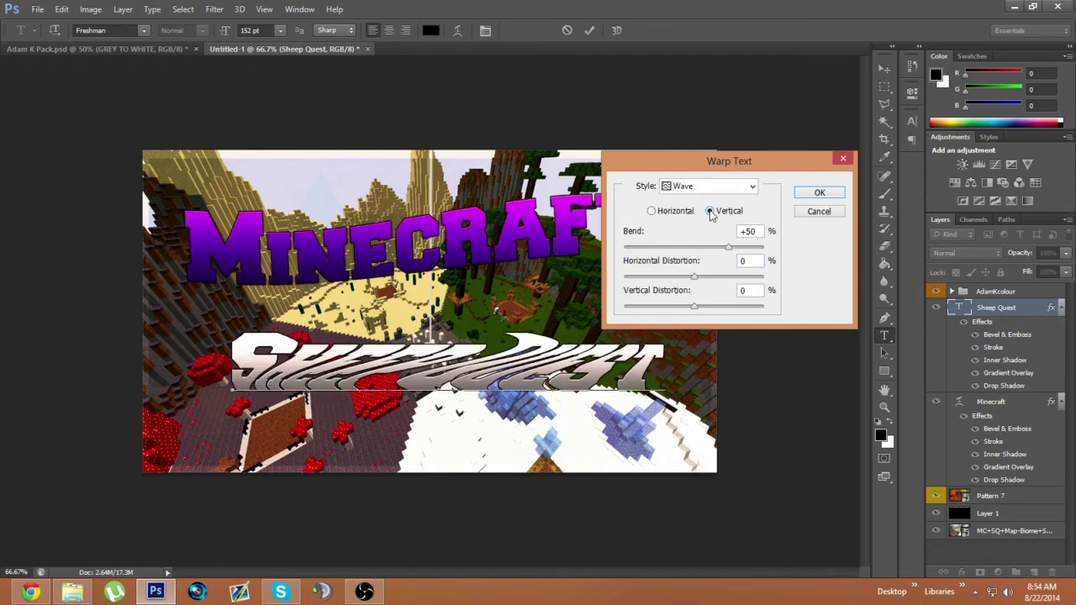
{"action": "left_click", "coordinate": [651, 212]}
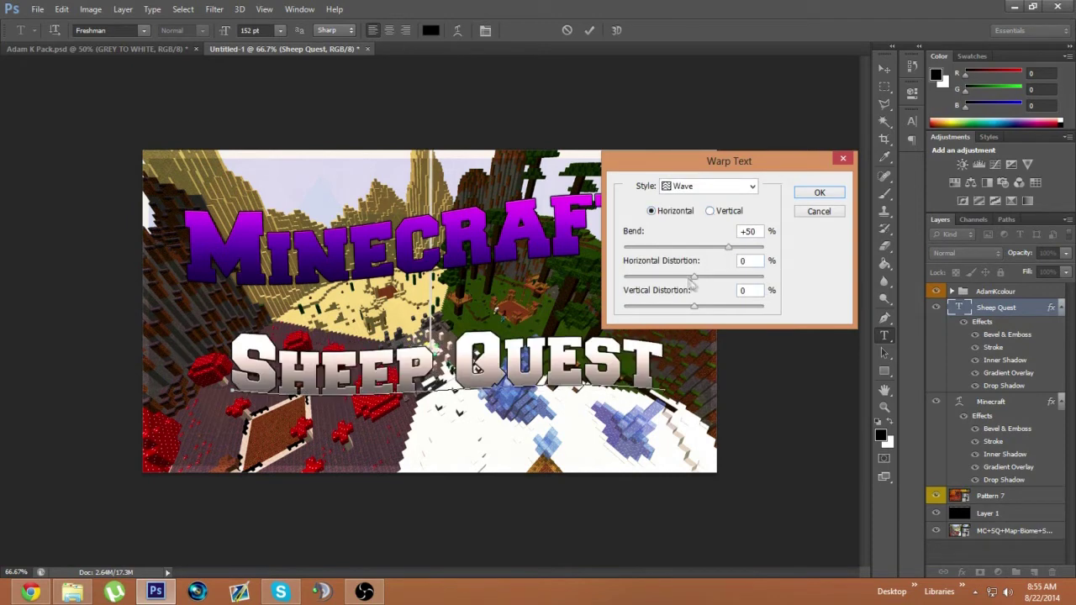
{"action": "left_click", "coordinate": [818, 192]}
Reverse the bend of the Sheep Quest text's Wave warp to about -48%.
{"action": "left_click", "coordinate": [458, 31]}
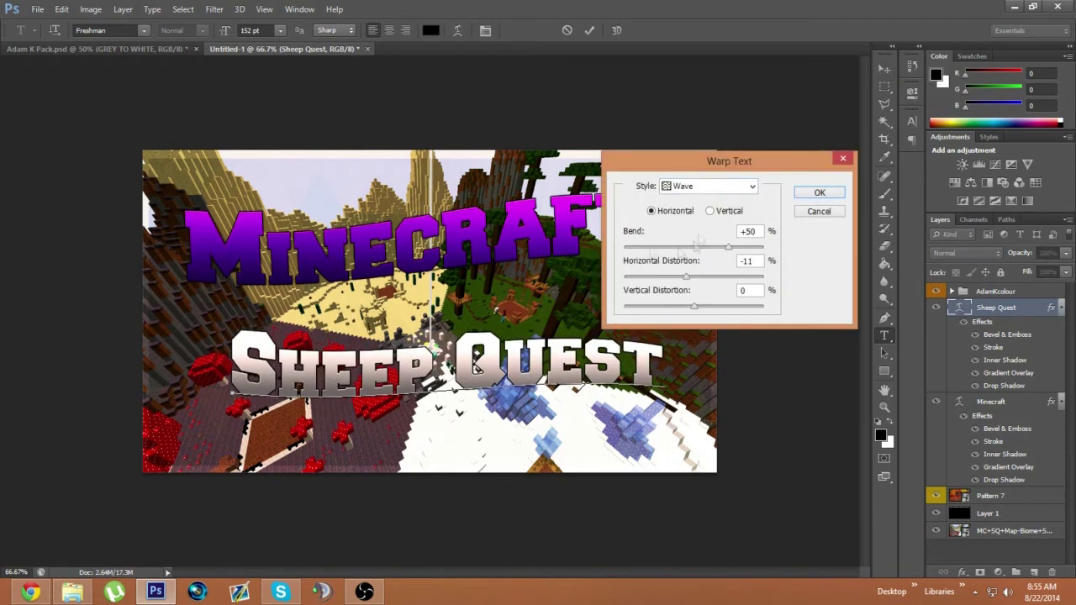
{"action": "left_click", "coordinate": [711, 185]}
{"action": "left_click", "coordinate": [708, 356]}
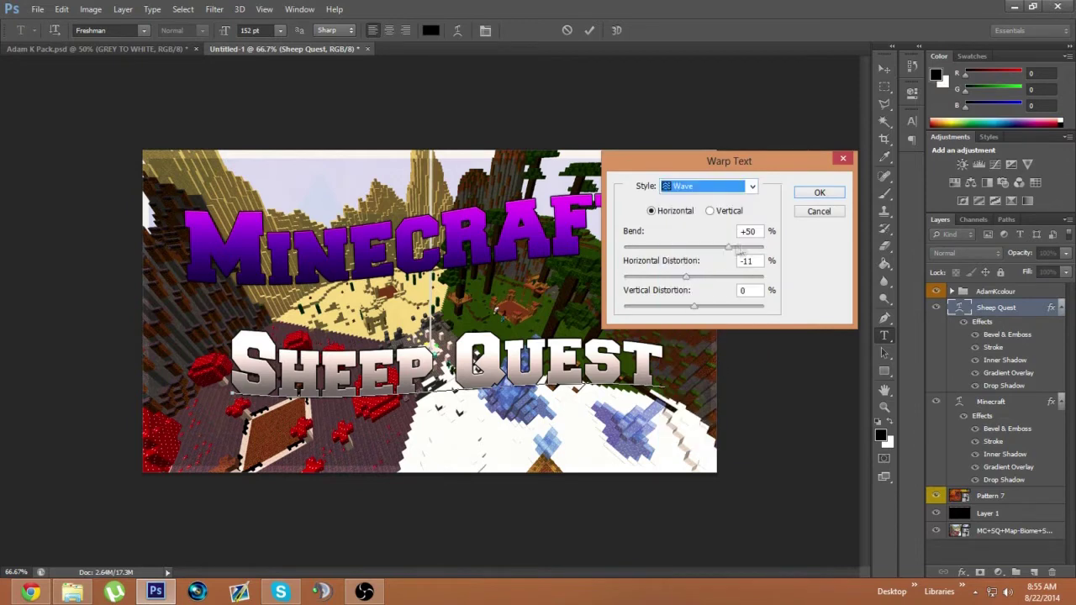
{"action": "left_click_drag", "start_coordinate": [667, 250], "coordinate": [662, 251]}
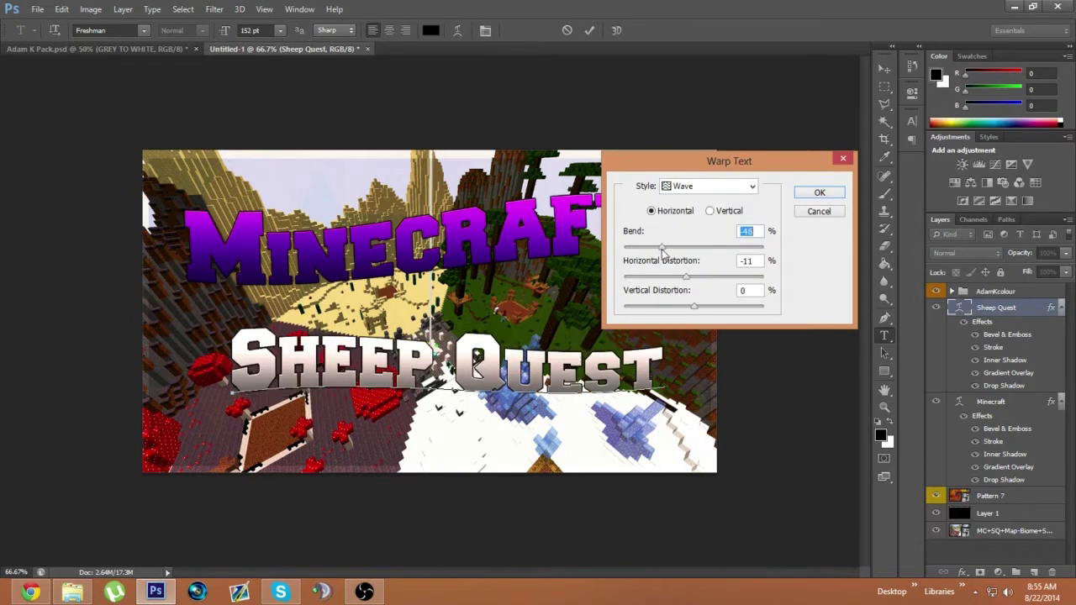
{"action": "left_click", "coordinate": [809, 212]}
Move the Sheep Quest text down near the lower edge of the image and reposition the Minecraft title above it.
{"action": "left_click_drag", "start_coordinate": [404, 250], "coordinate": [387, 293]}
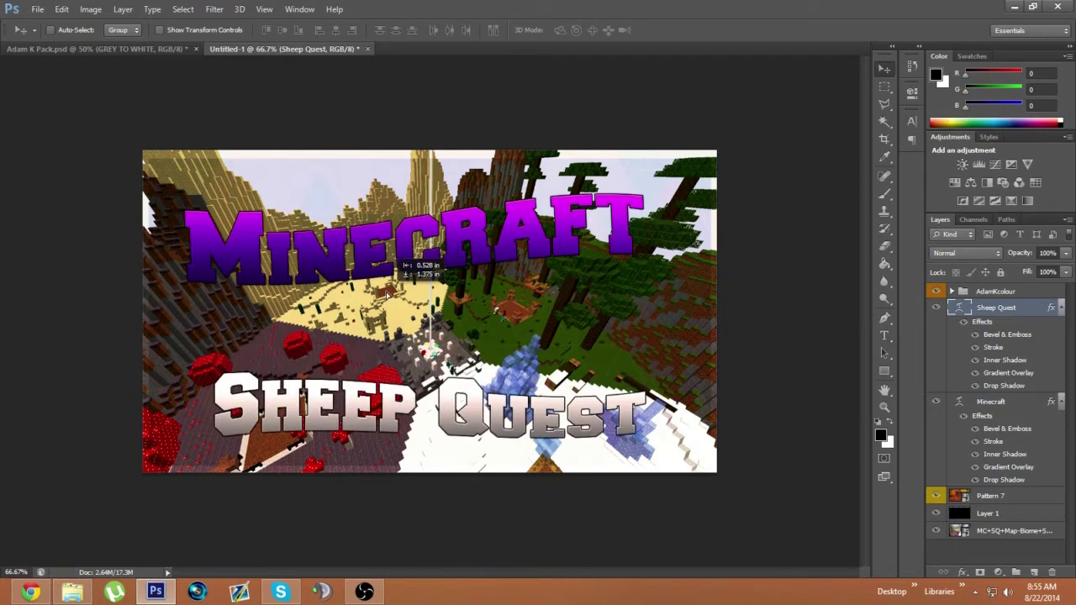
{"action": "left_click", "coordinate": [992, 403]}
{"action": "left_click_drag", "start_coordinate": [562, 322], "coordinate": [575, 397]}
{"action": "left_click_drag", "start_coordinate": [508, 336], "coordinate": [515, 287]}
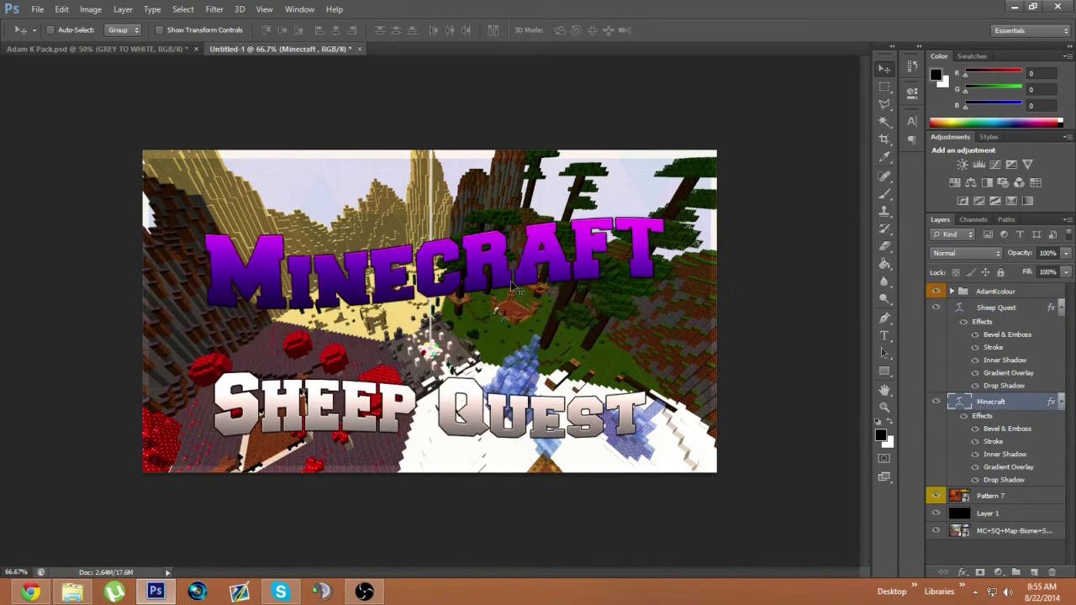
Enlarge the Minecraft title to about 113% width and 109% height, and position it across the middle of the image.
{"action": "left_click", "coordinate": [1001, 405]}
{"action": "key", "text": "ctrl+t"}
{"action": "left_click_drag", "start_coordinate": [713, 133], "coordinate": [777, 109]}
{"action": "left_click_drag", "start_coordinate": [461, 264], "coordinate": [414, 255]}
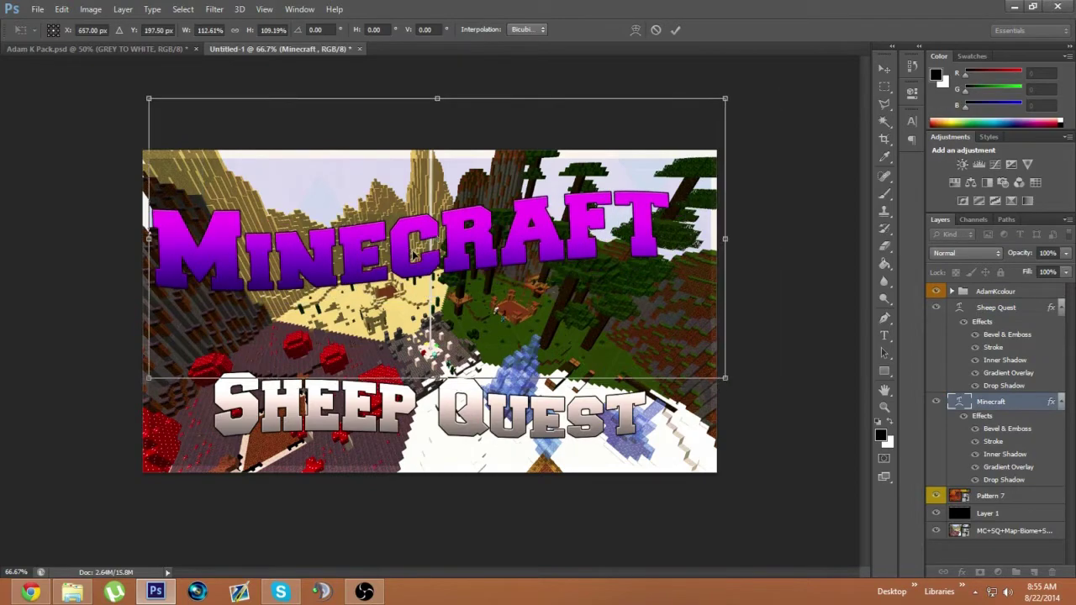
{"action": "key", "text": "Return"}
{"action": "left_click_drag", "start_coordinate": [573, 253], "coordinate": [599, 305]}
Move the Sheep Quest text up close beneath the Minecraft title and rotate it slightly so it slopes upward.
{"action": "left_click_drag", "start_coordinate": [566, 417], "coordinate": [553, 391]}
{"action": "key", "text": "ctrl+t"}
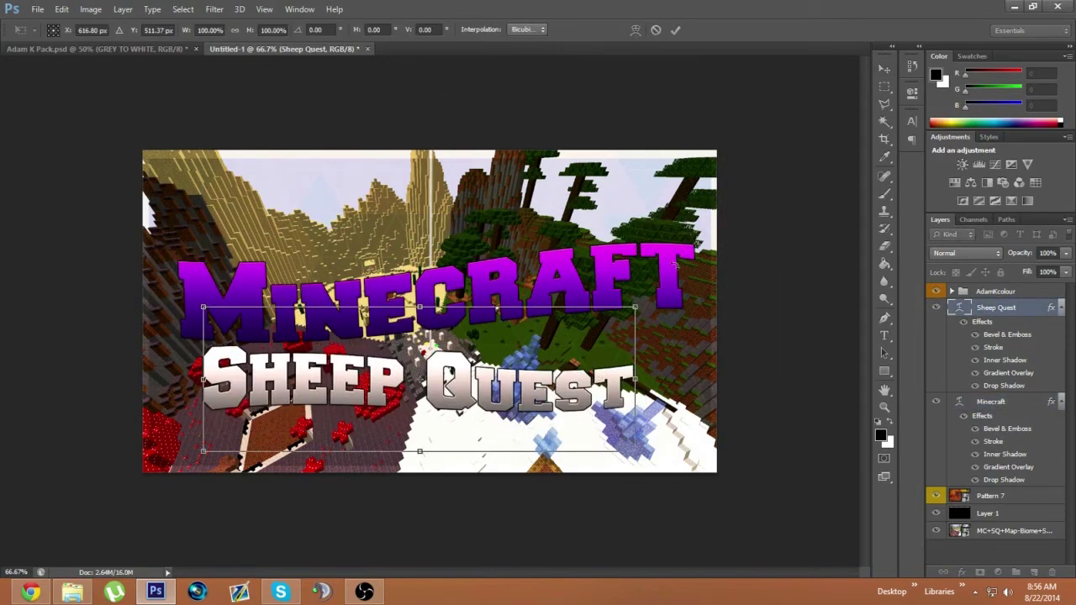
{"action": "left_click_drag", "start_coordinate": [683, 271], "coordinate": [676, 250]}
{"action": "left_click_drag", "start_coordinate": [670, 296], "coordinate": [668, 286]}
{"action": "key", "text": "Return"}
{"action": "left_click_drag", "start_coordinate": [539, 389], "coordinate": [552, 386]}
Switch to Adam K Pack.psd and expand the Pattern group inside the Textures layer group.
{"action": "left_click", "coordinate": [51, 49]}
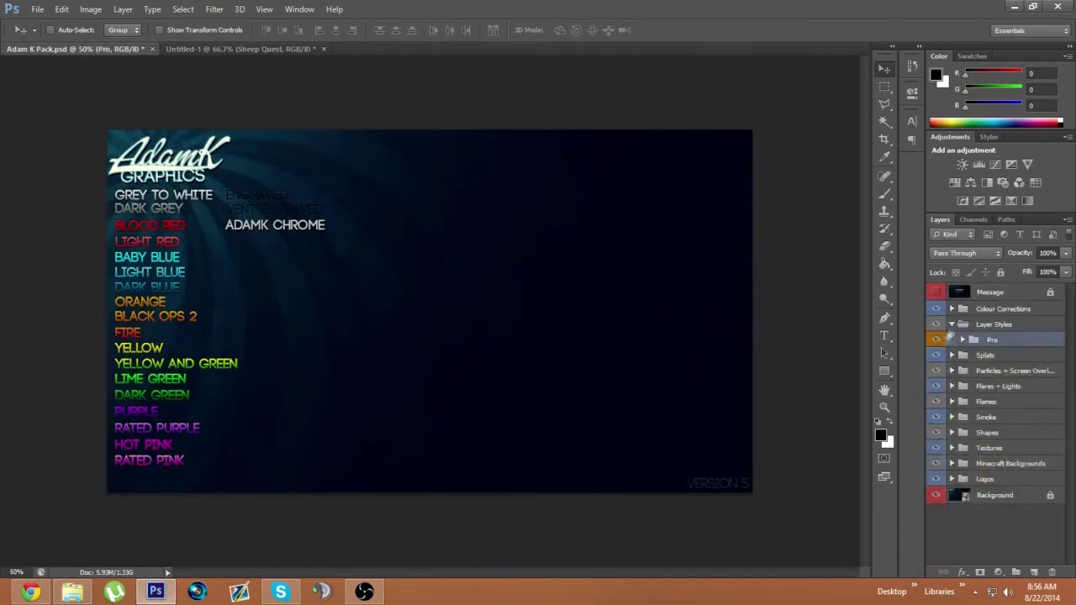
{"action": "left_click", "coordinate": [957, 436]}
{"action": "left_click", "coordinate": [952, 433]}
{"action": "scroll", "coordinate": [960, 438], "scroll_direction": "down", "scroll_amount": 1}
{"action": "left_click", "coordinate": [960, 478]}
{"action": "scroll", "coordinate": [961, 482], "scroll_direction": "down", "scroll_amount": 4}
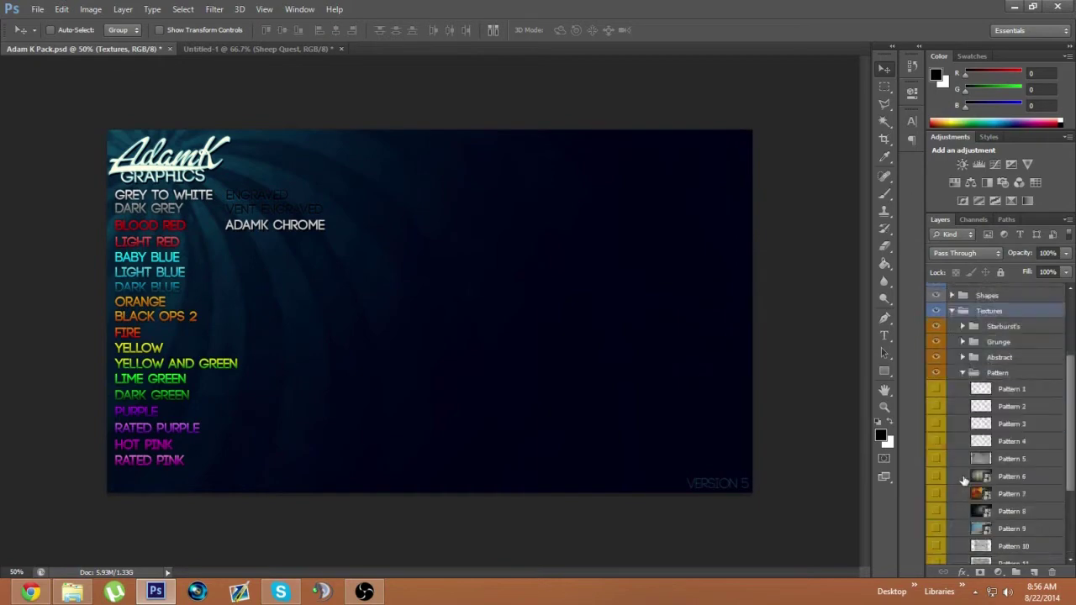
Preview the Pattern 6, Pattern 5 and Pattern 4 textures one at a time, hiding each again.
{"action": "left_click", "coordinate": [937, 477]}
{"action": "left_click", "coordinate": [937, 476]}
{"action": "left_click", "coordinate": [937, 459]}
{"action": "left_click", "coordinate": [940, 460]}
{"action": "left_click", "coordinate": [938, 442]}
{"action": "left_click", "coordinate": [938, 442]}
{"action": "left_click", "coordinate": [937, 337]}
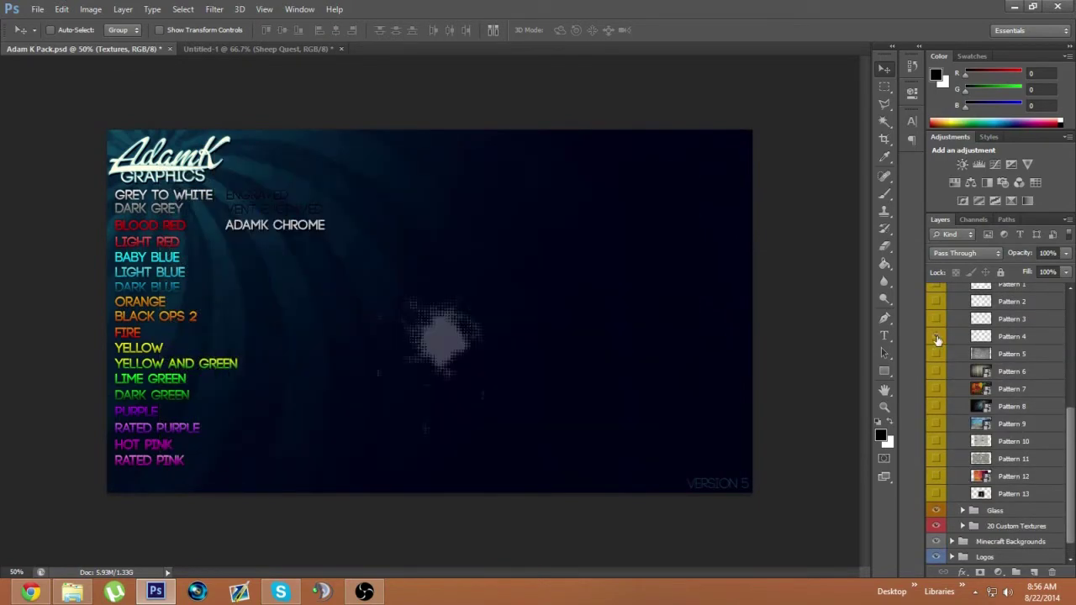
{"action": "left_click", "coordinate": [936, 337]}
Bring the Pattern 5 texture into Untitled-1 directly above the Sheep Quest layer and clip it to that text.
{"action": "left_click", "coordinate": [935, 350]}
{"action": "left_click_drag", "start_coordinate": [511, 350], "coordinate": [431, 280]}
{"action": "mouse_move", "coordinate": [982, 311]}
{"action": "left_mouse_down"}
{"action": "mouse_move", "coordinate": [993, 405]}
{"action": "mouse_move", "coordinate": [1001, 307]}
{"action": "left_mouse_up"}
{"action": "left_click", "coordinate": [999, 412], "text": "alt"}
{"action": "left_click", "coordinate": [990, 316], "text": "alt"}
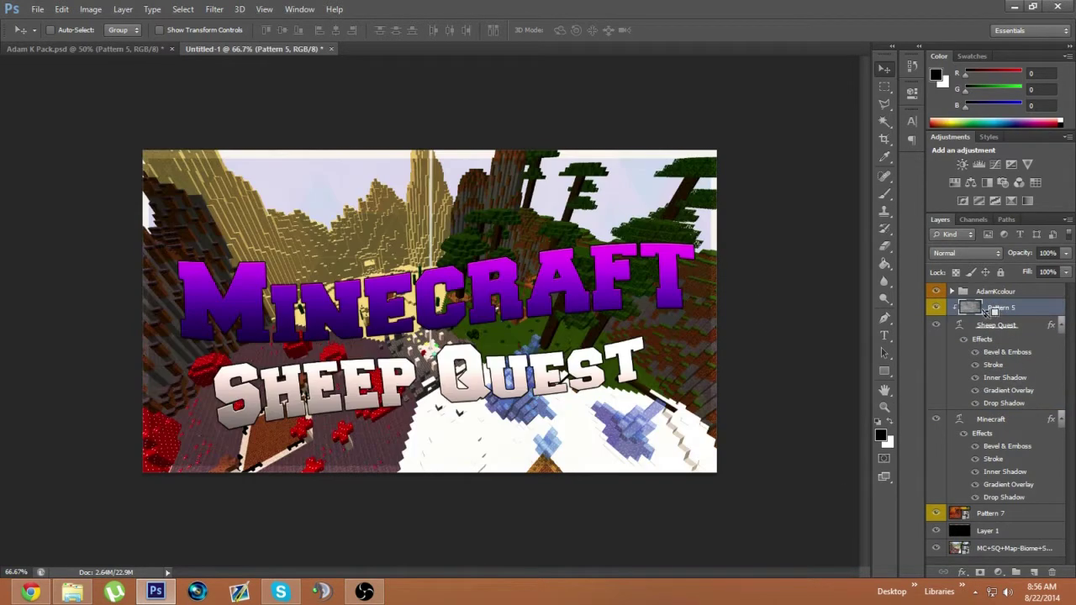
Move the Pattern 5 texture off the Sheep Quest text into the AdamKcolour group.
{"action": "left_click", "coordinate": [962, 572]}
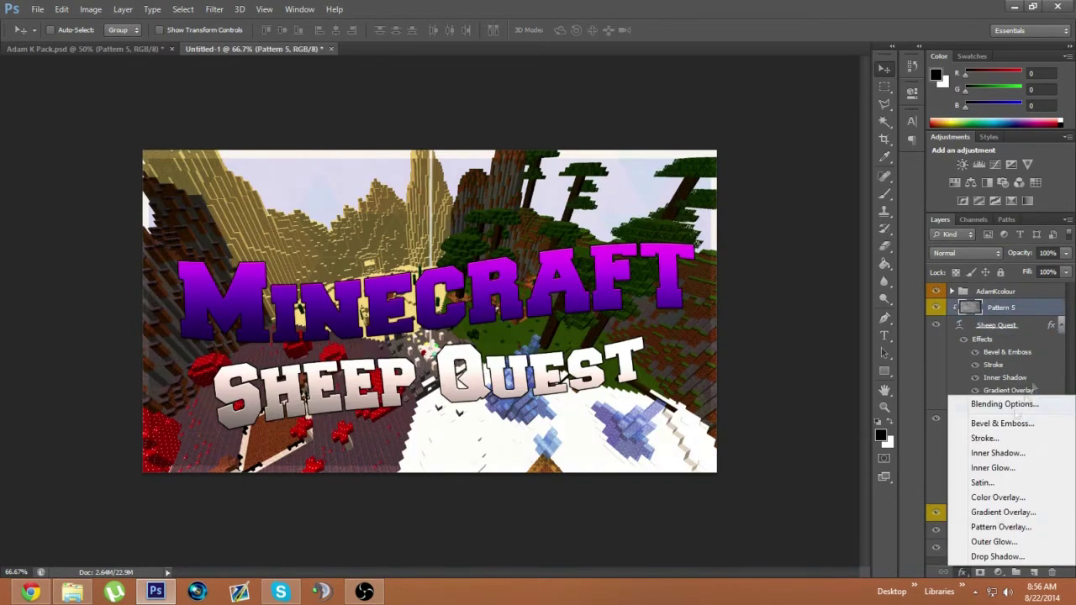
{"action": "left_click", "coordinate": [975, 469]}
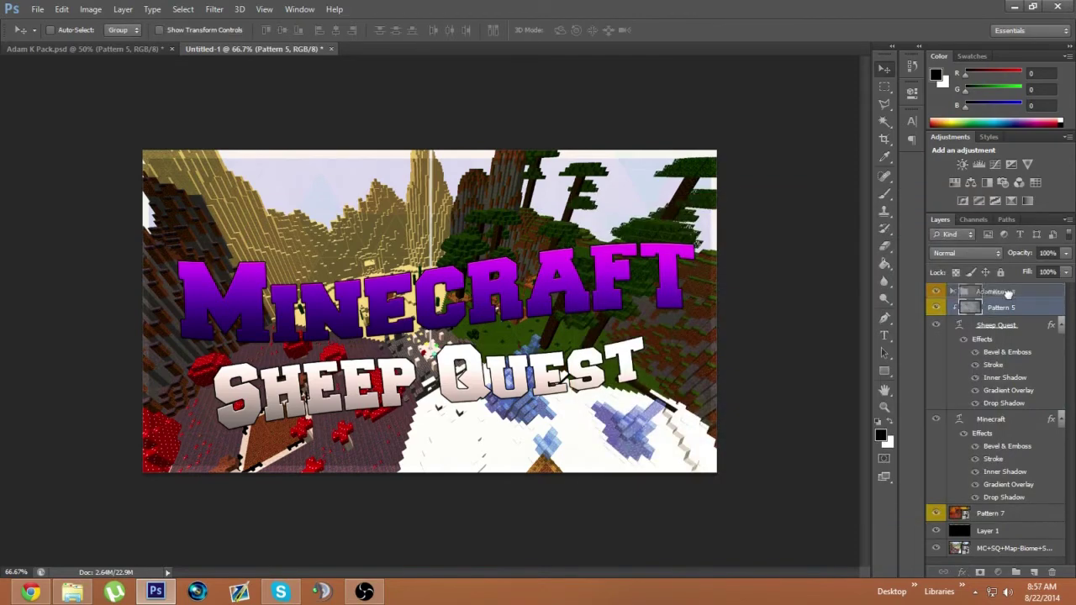
{"action": "left_click_drag", "start_coordinate": [548, 365], "coordinate": [575, 372]}
Set the AdamKcolour group's blend mode to Vivid Light and its opacity to 10%.
{"action": "left_click", "coordinate": [963, 572]}
{"action": "left_click", "coordinate": [996, 447]}
{"action": "left_click", "coordinate": [630, 264]}
{"action": "left_click", "coordinate": [591, 307]}
{"action": "left_click", "coordinate": [591, 262]}
{"action": "left_click", "coordinate": [627, 248]}
{"action": "left_click", "coordinate": [797, 251]}
{"action": "left_click", "coordinate": [797, 254]}
{"action": "left_click", "coordinate": [797, 267]}
{"action": "left_click_drag", "start_coordinate": [798, 273], "coordinate": [771, 281]}
{"action": "scroll", "coordinate": [291, 355], "scroll_direction": "up", "scroll_amount": 3}
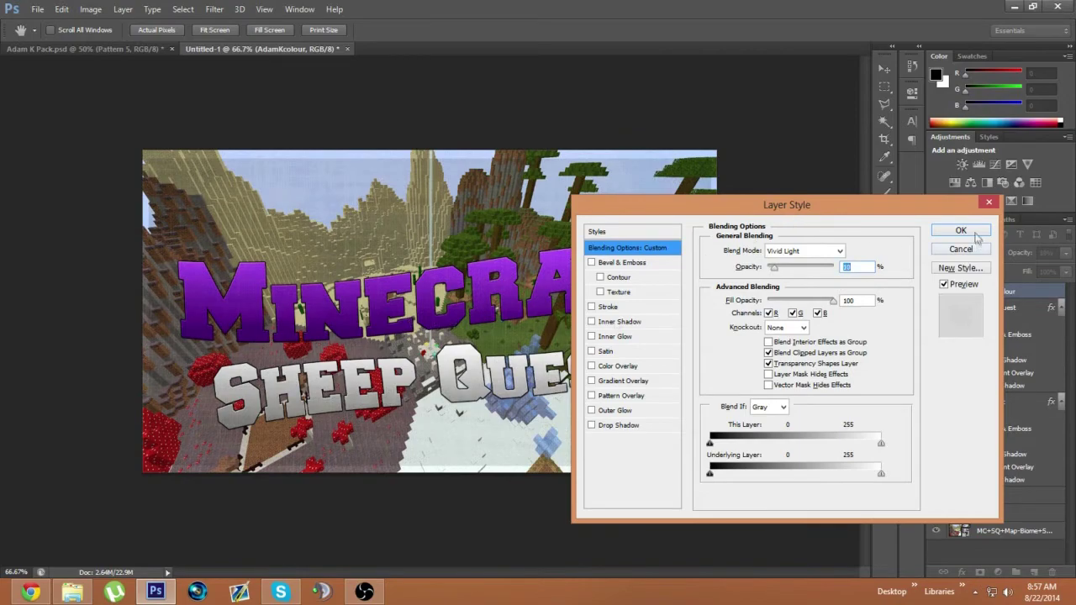
{"action": "left_click", "coordinate": [961, 230]}
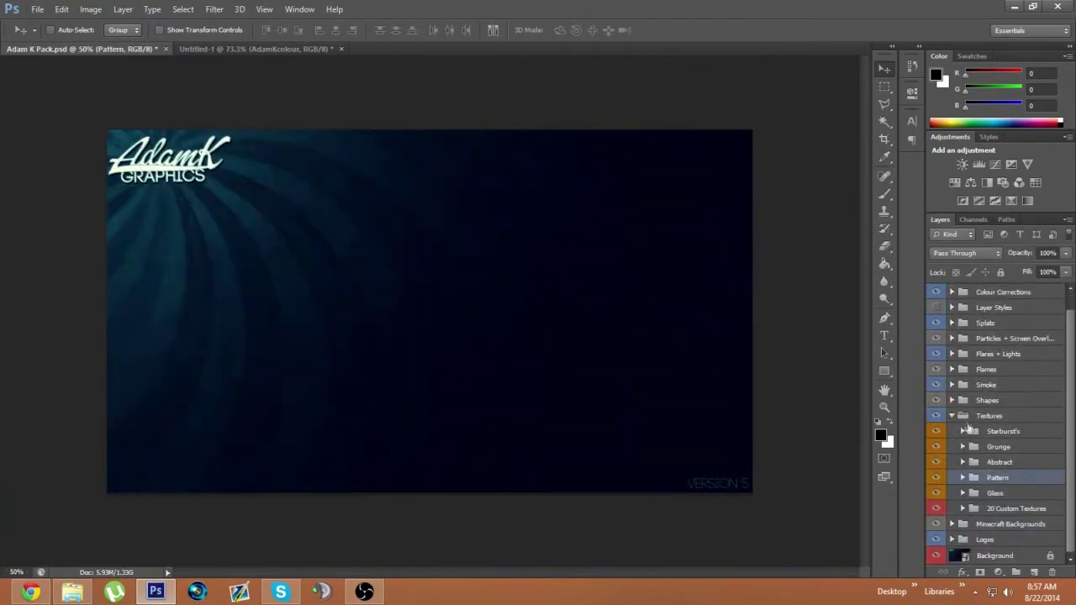
Collapse the Textures group in Adam K Pack.psd and bring the Shamazing colour correction into Untitled-1 above AdamKcolour.
{"action": "left_click", "coordinate": [953, 432]}
{"action": "left_click", "coordinate": [952, 309]}
{"action": "scroll", "coordinate": [945, 399], "scroll_direction": "down", "scroll_amount": 3}
{"action": "left_click_drag", "start_coordinate": [938, 324], "coordinate": [538, 459]}
Compare the Shamazing group with Vibrance 5 on and off, and hide its Curves 12 adjustment.
{"action": "left_click", "coordinate": [952, 291]}
{"action": "left_click", "coordinate": [938, 308]}
{"action": "left_click", "coordinate": [937, 308]}
{"action": "left_click", "coordinate": [937, 309]}
{"action": "left_click", "coordinate": [936, 327]}
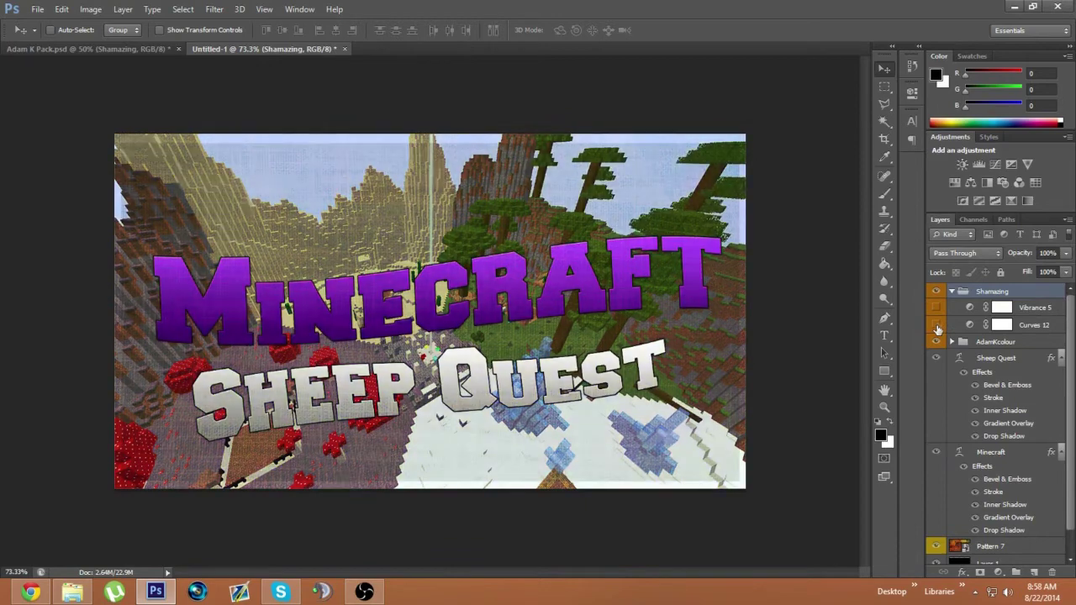
{"action": "left_click", "coordinate": [938, 310]}
{"action": "left_click", "coordinate": [938, 310]}
{"action": "left_click", "coordinate": [938, 309]}
{"action": "left_click", "coordinate": [952, 292]}
Return to Adam K Pack.psd, preview further colour corrections and bring the AdamKlight Thining group into Untitled-1 above Shamazing.
{"action": "left_click", "coordinate": [118, 49]}
{"action": "left_click", "coordinate": [937, 462]}
{"action": "left_click", "coordinate": [1009, 449]}
{"action": "left_click", "coordinate": [361, 335]}
{"action": "left_click", "coordinate": [542, 226]}
{"action": "left_click", "coordinate": [937, 448]}
{"action": "left_click_drag", "start_coordinate": [217, 288], "coordinate": [421, 311]}
Hide the upper two gradient adjustments inside the AdamKlight Thining group, keeping Curves 1 visible, and collapse the group.
{"action": "left_click", "coordinate": [952, 291]}
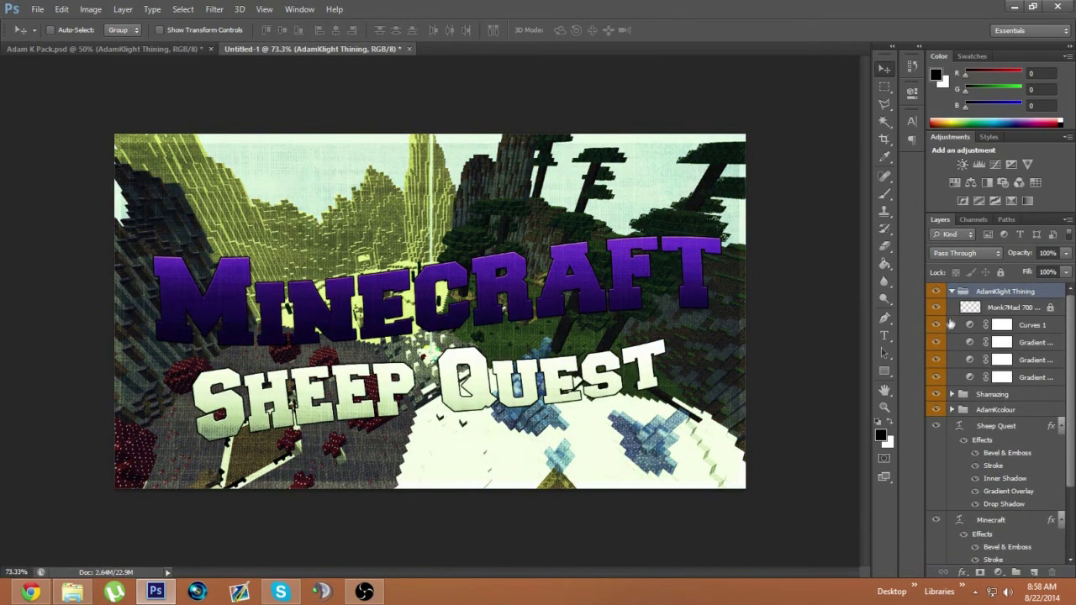
{"action": "left_click", "coordinate": [936, 325]}
{"action": "left_click", "coordinate": [937, 359]}
{"action": "left_click", "coordinate": [936, 344]}
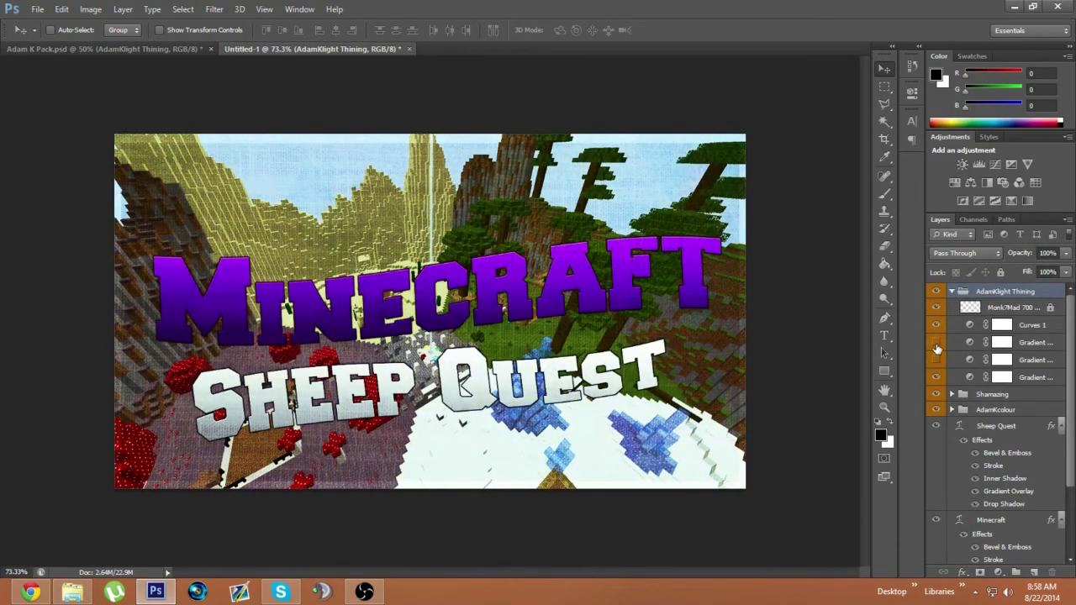
{"action": "left_click", "coordinate": [952, 293]}
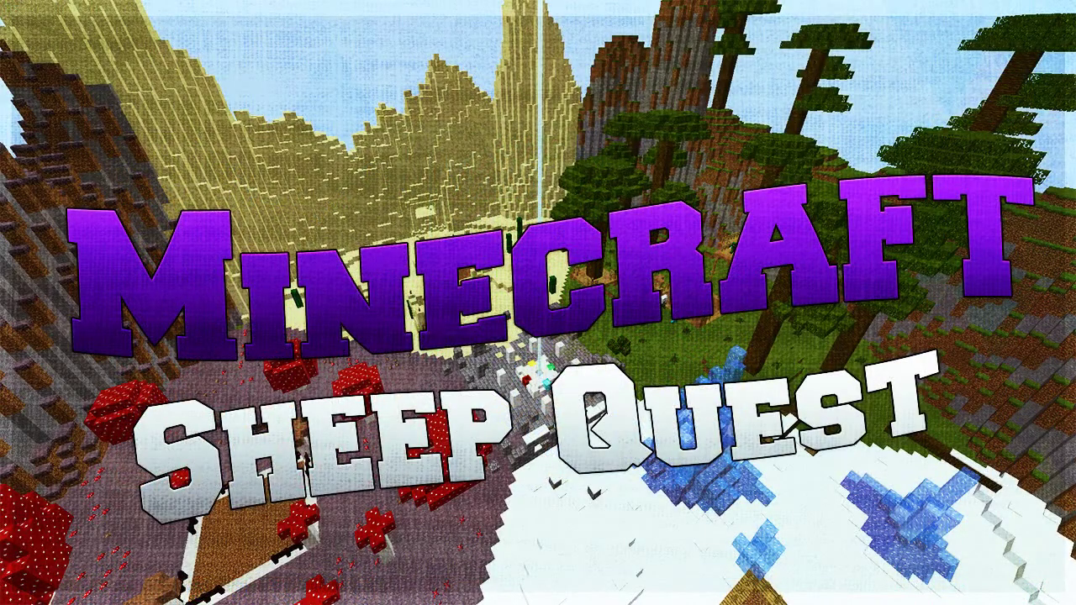